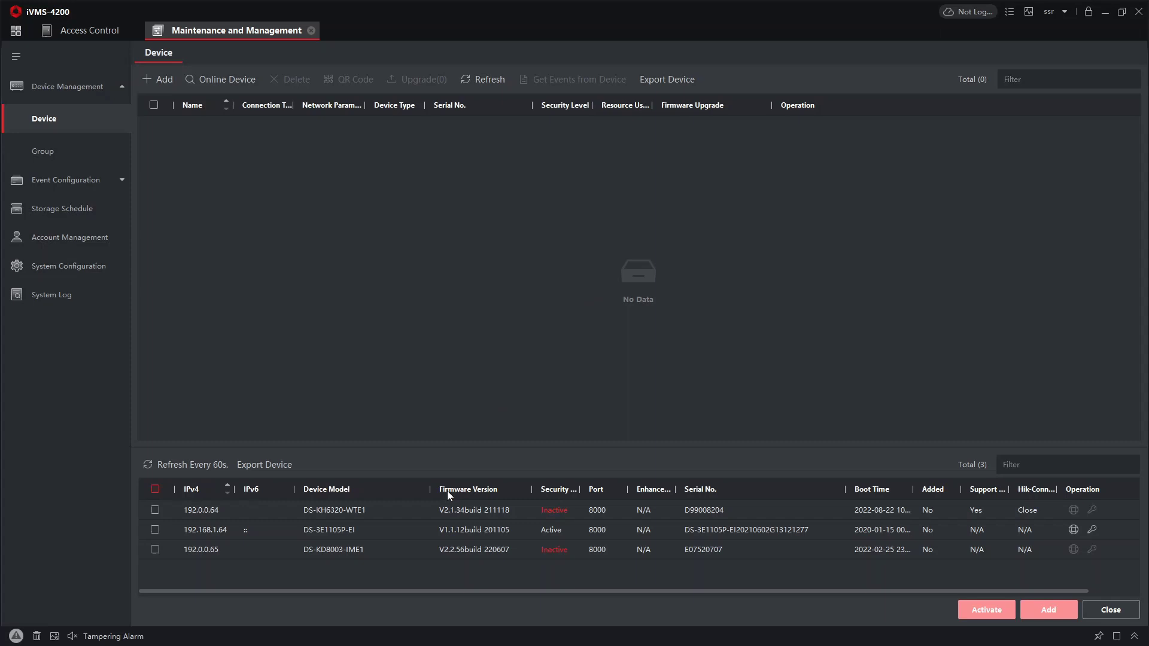
Tick the inactive DS-KD8003-IME1 row at 192.0.0.65 in the online device list.
left_click(155, 551)
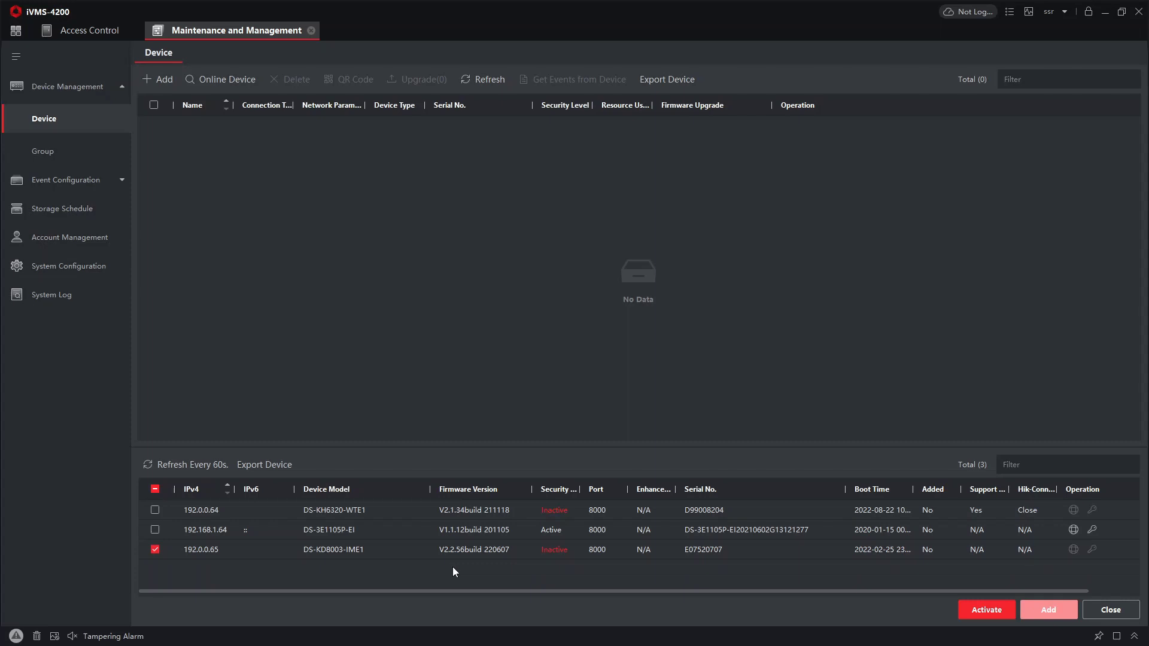
Activate the 192.0.0.65 door station by setting and confirming an admin password.
left_click(986, 610)
left_click(667, 263)
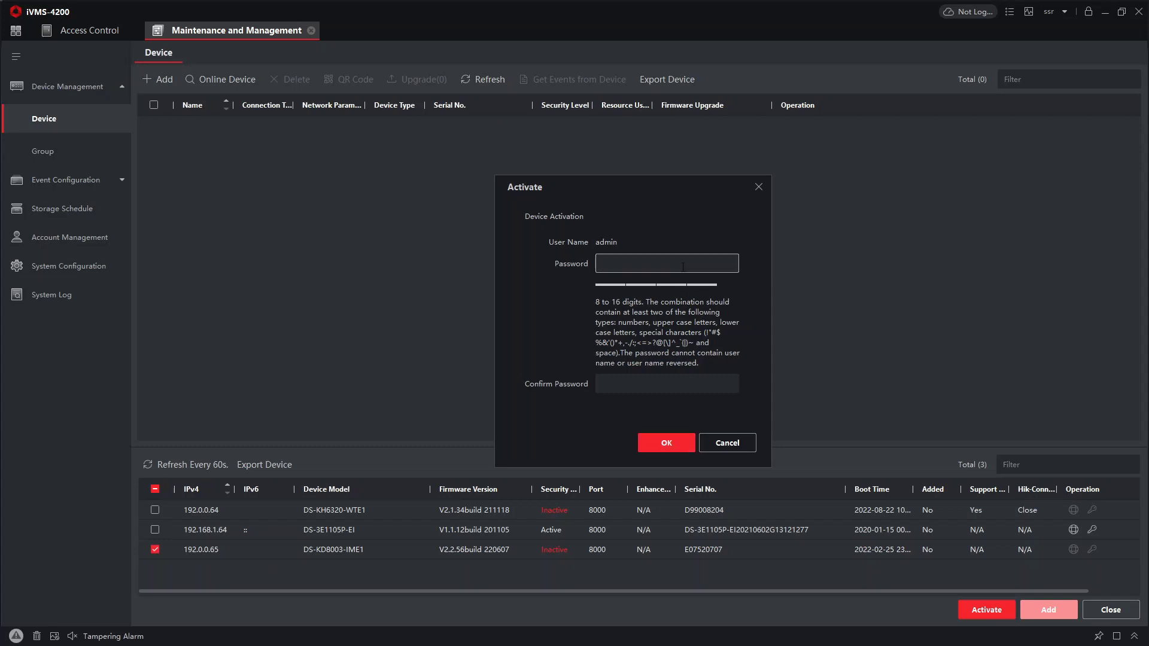
left_click(689, 383)
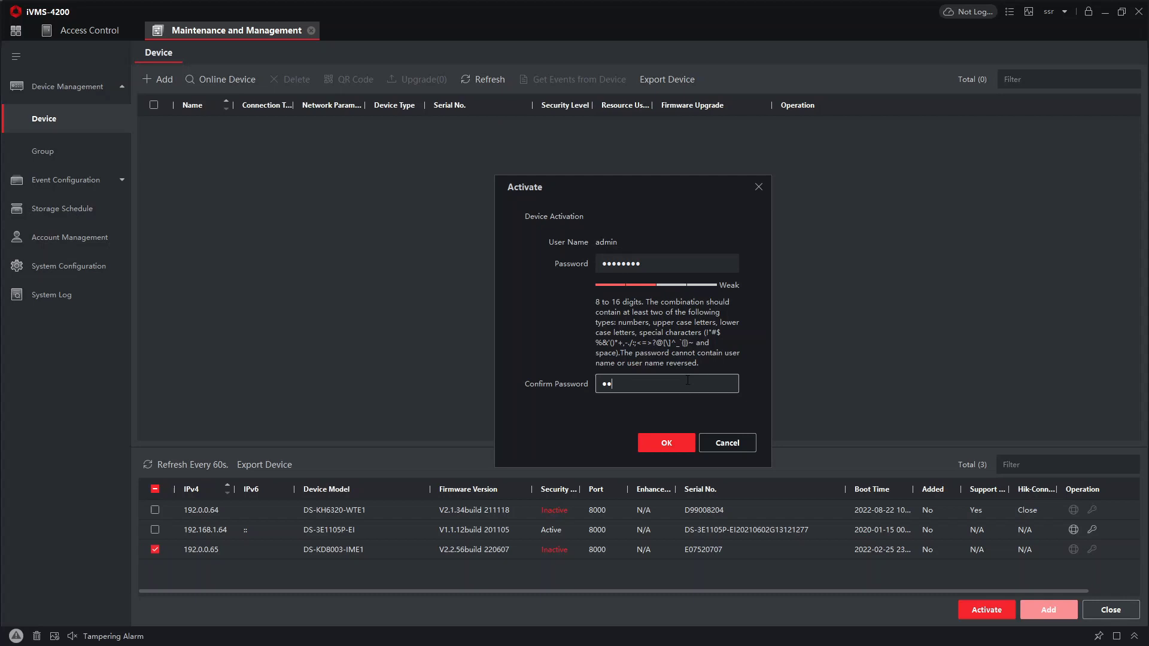
left_click(674, 444)
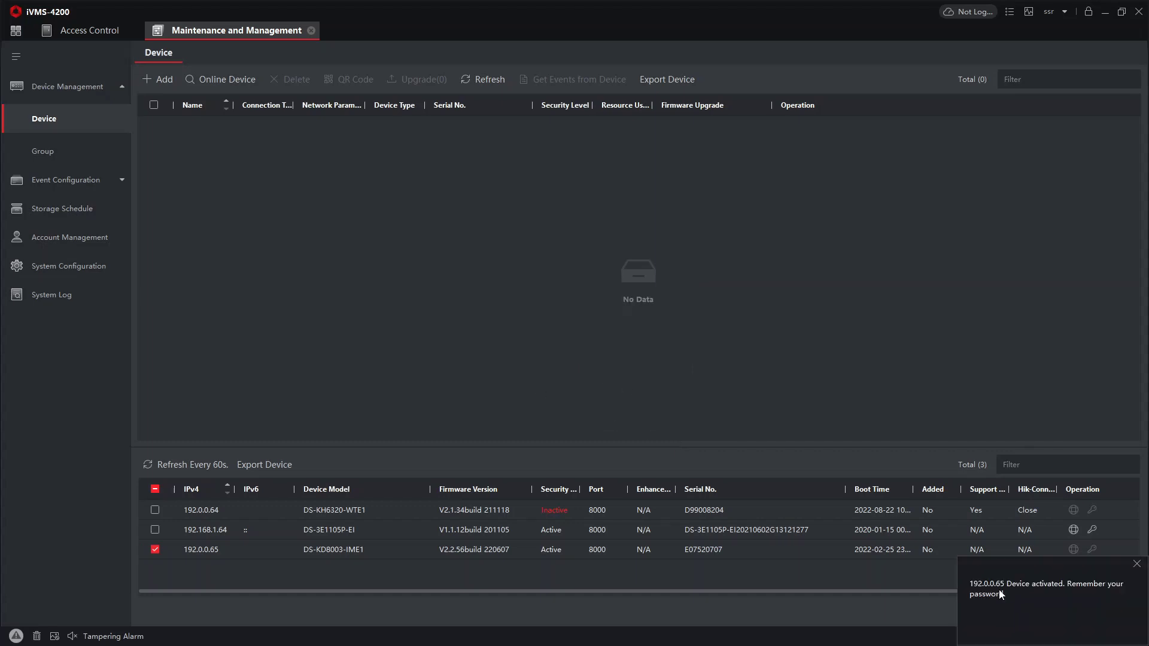
Switch the 192.0.0.65 door station to DHCP addressing and save its network settings.
left_click(1139, 570)
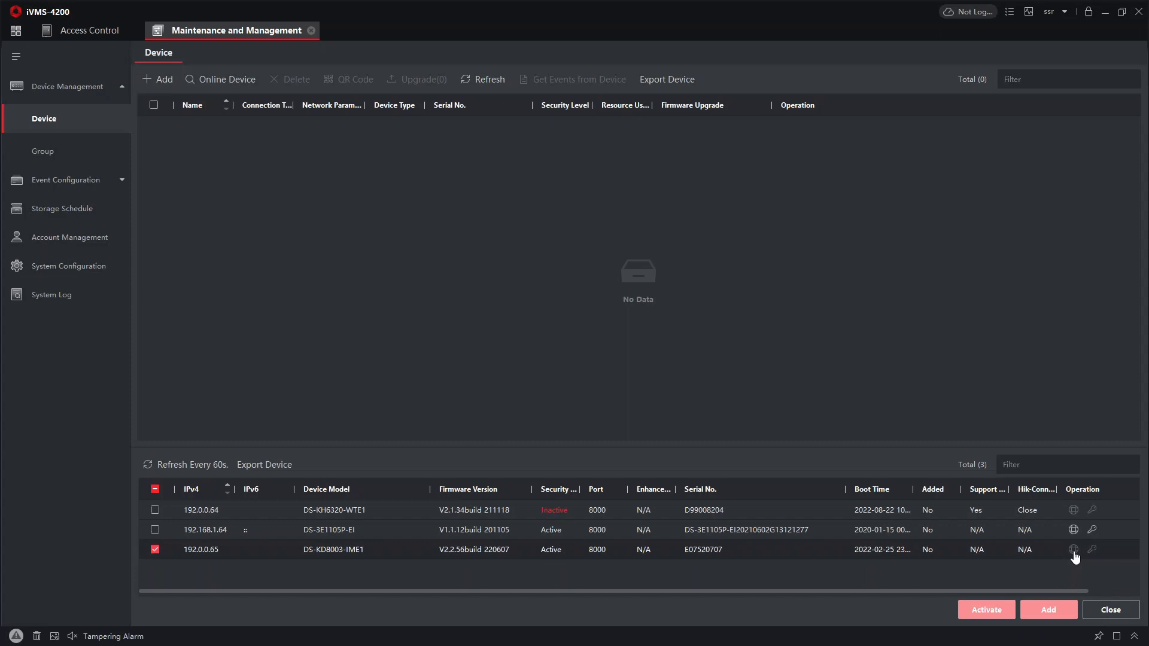
left_click(1074, 550)
left_click(880, 177)
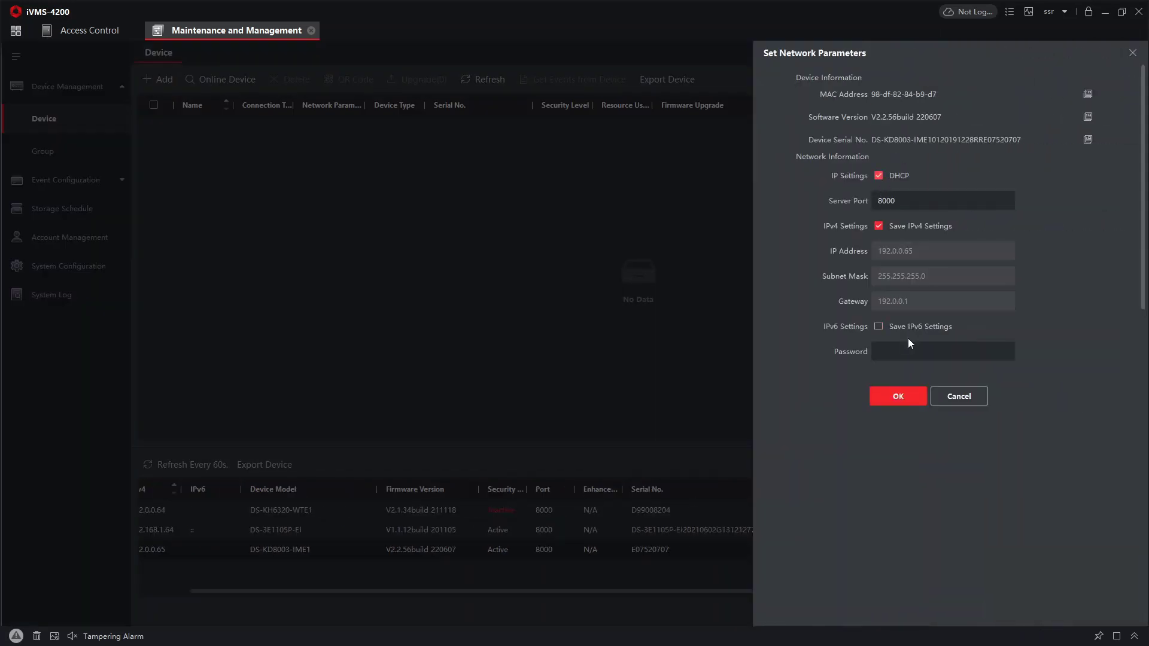
left_click(943, 351)
left_click(883, 402)
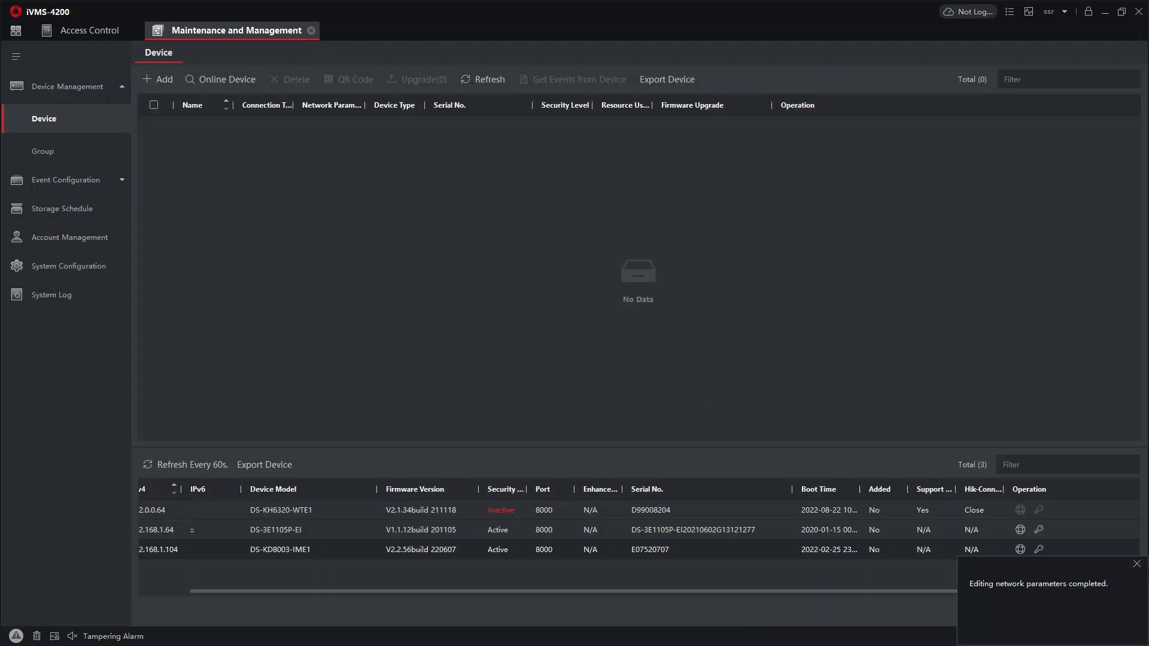
left_click(1136, 564)
Add the door station at 192.168.1.104 to managed devices as 'Main Door Station'.
left_click(188, 464)
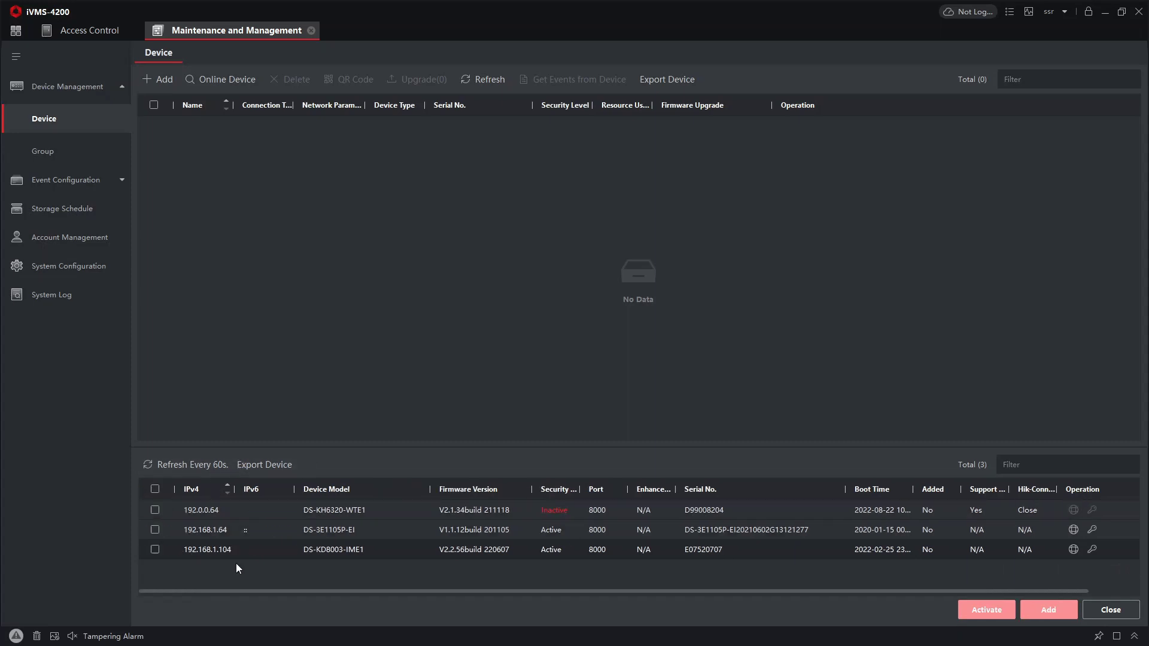
left_click(155, 550)
left_click(1049, 609)
left_click(678, 200)
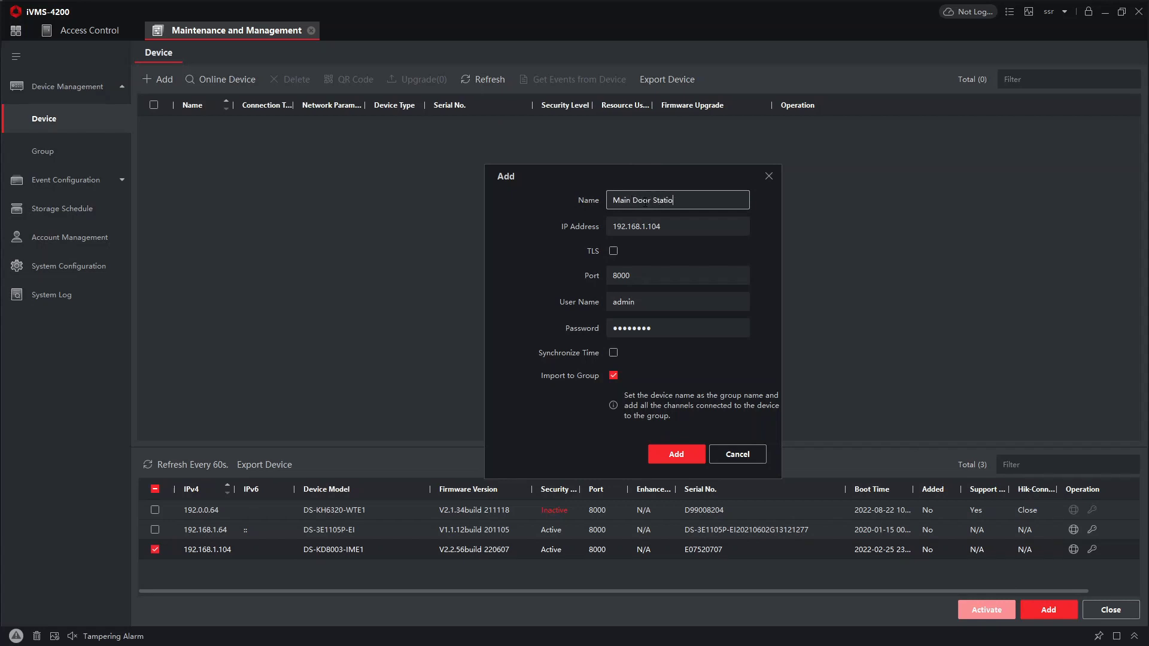
left_click(676, 454)
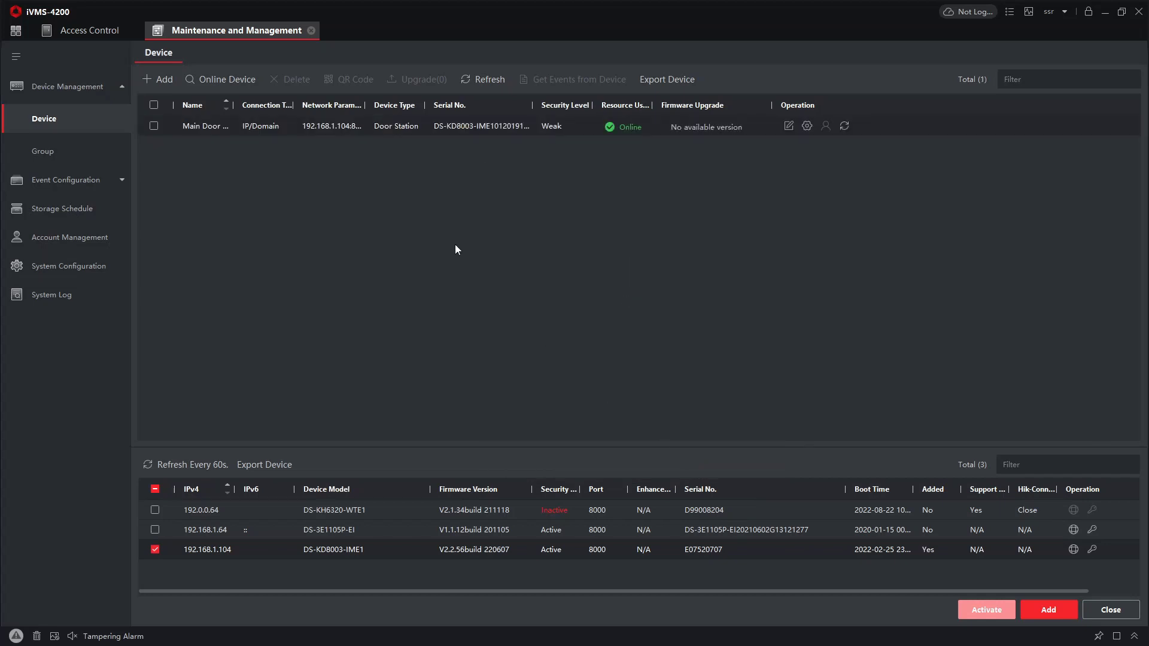
Select the DS-KH6320-WTE1 indoor station at 192.0.0.64 and activate it with an admin password.
left_click(154, 550)
left_click(154, 530)
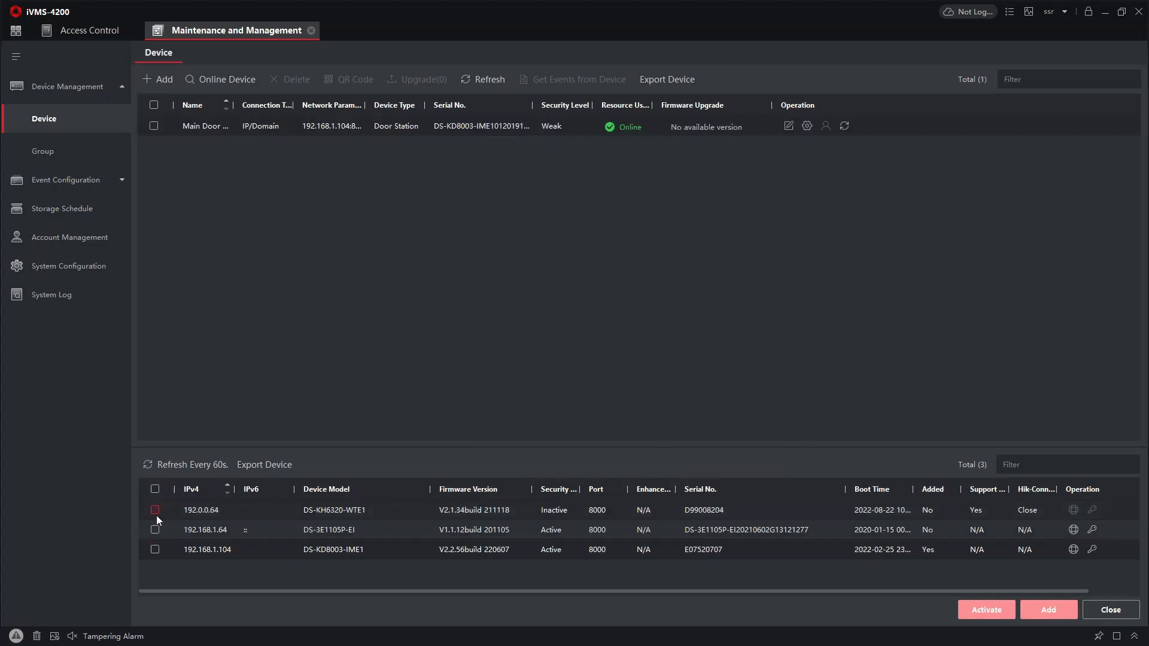
left_click(154, 511)
left_click(969, 608)
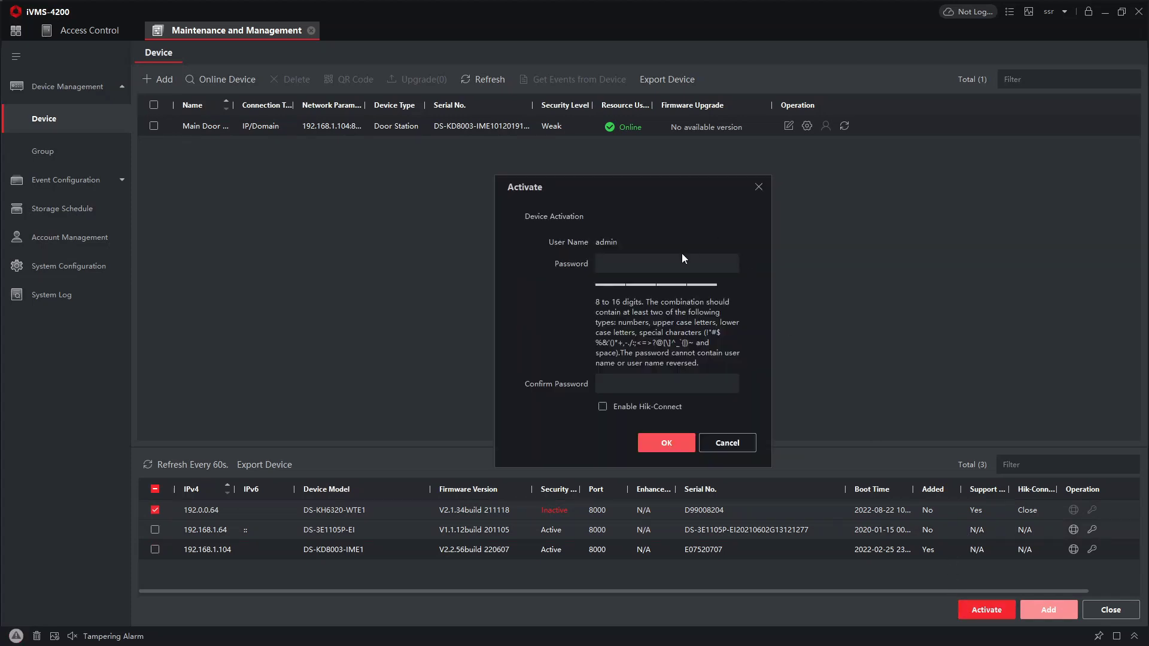
left_click(666, 263)
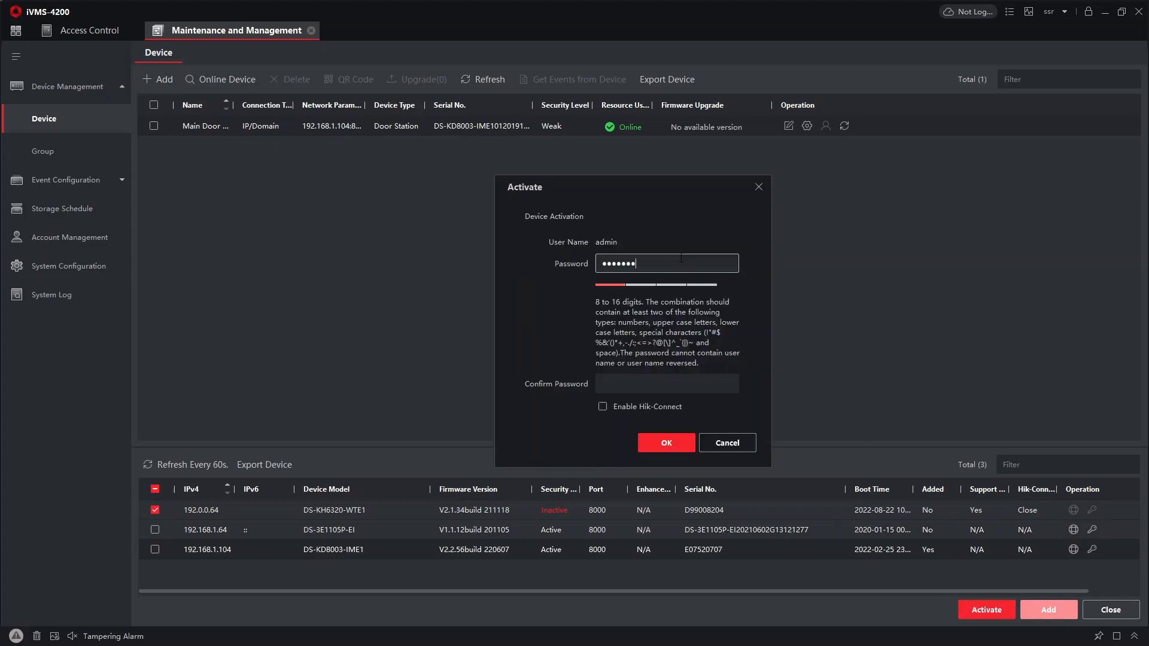
left_click(685, 382)
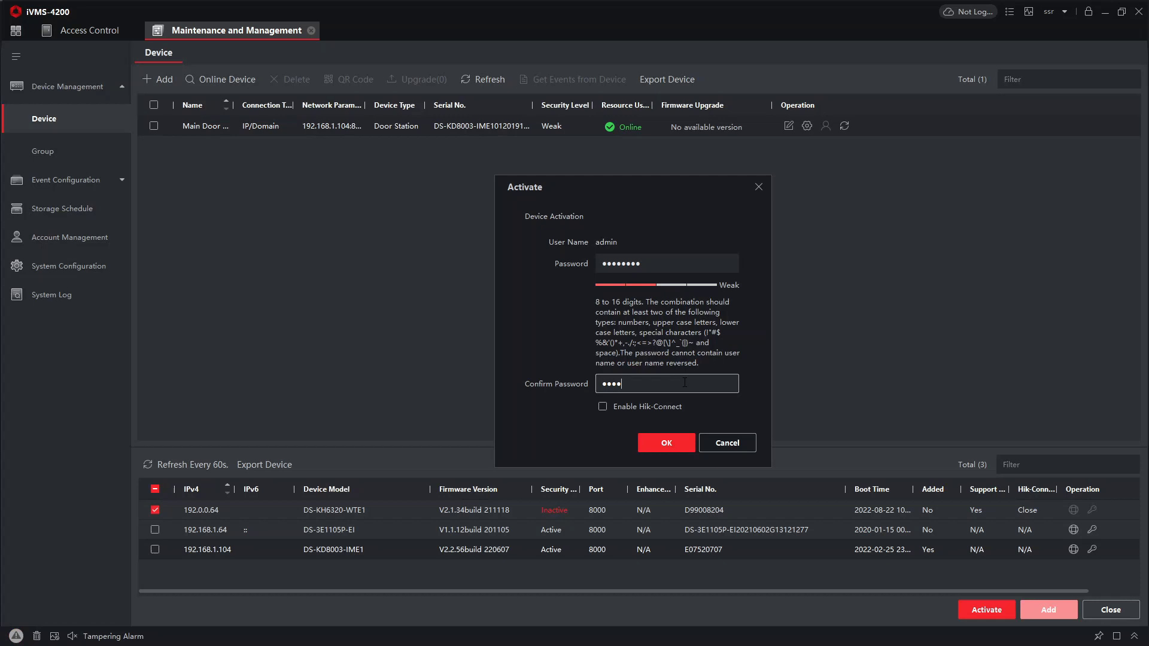
left_click(666, 443)
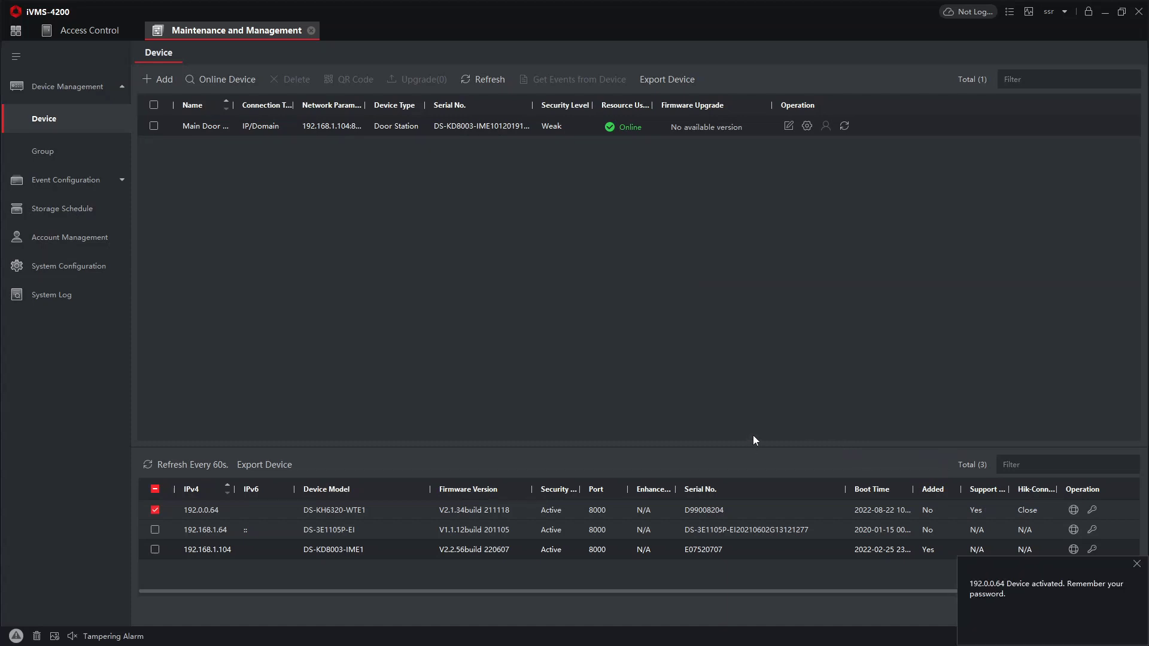
Switch the indoor station to DHCP addressing and save its network settings.
left_click(1136, 564)
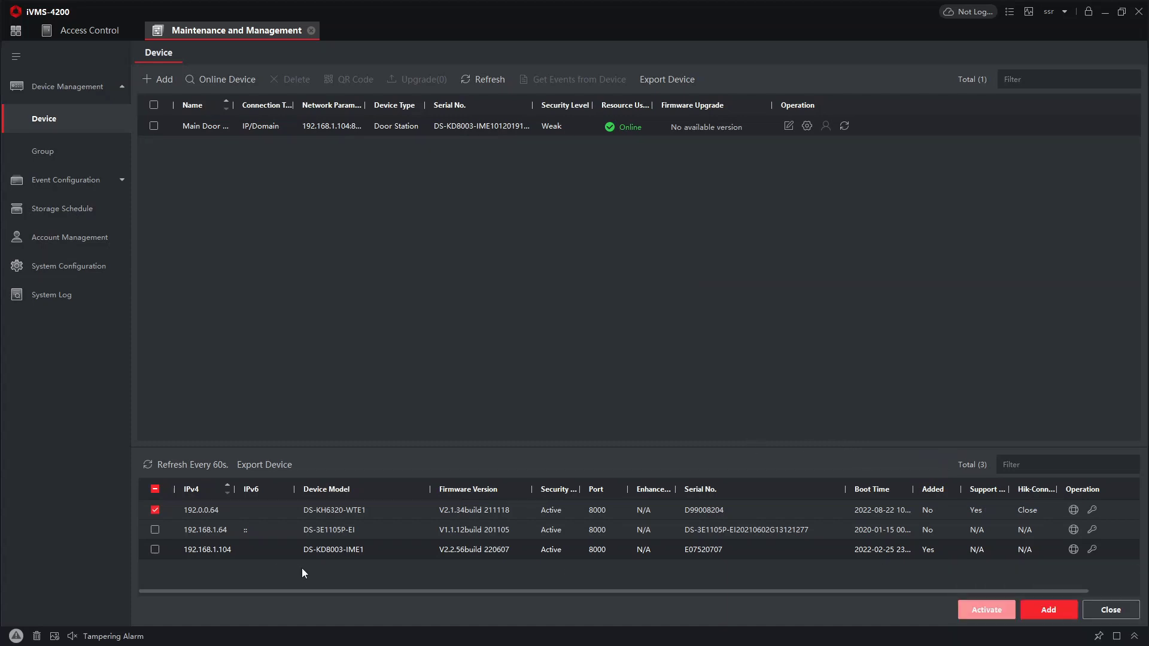
left_click(1078, 514)
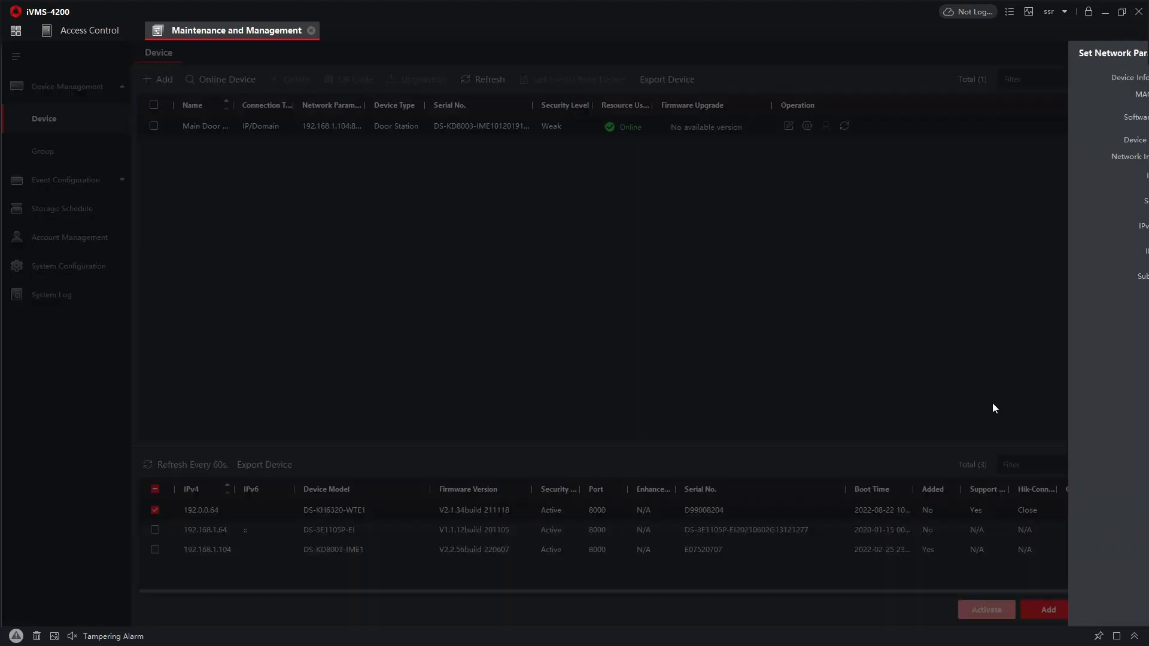
left_click(878, 176)
left_click(920, 329)
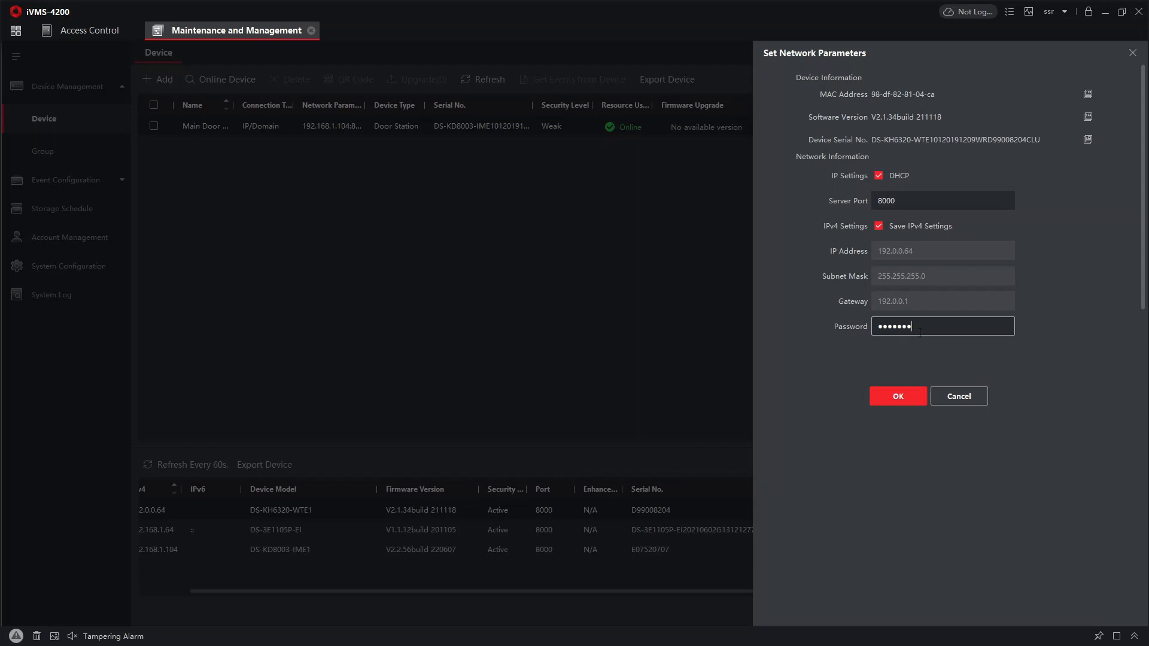
left_click(898, 397)
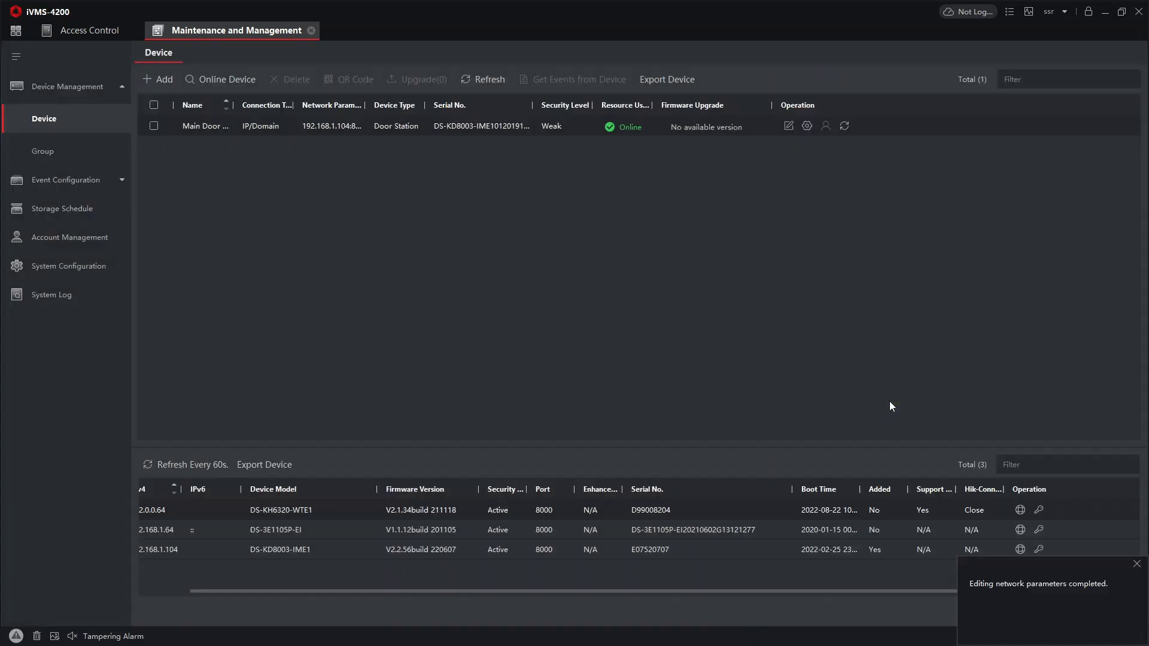
left_click(1137, 564)
Refresh the device list and add the 192.168.1.105 indoor station as 'Internal Screen'.
left_click_drag(460, 591, 406, 590)
left_click(236, 511)
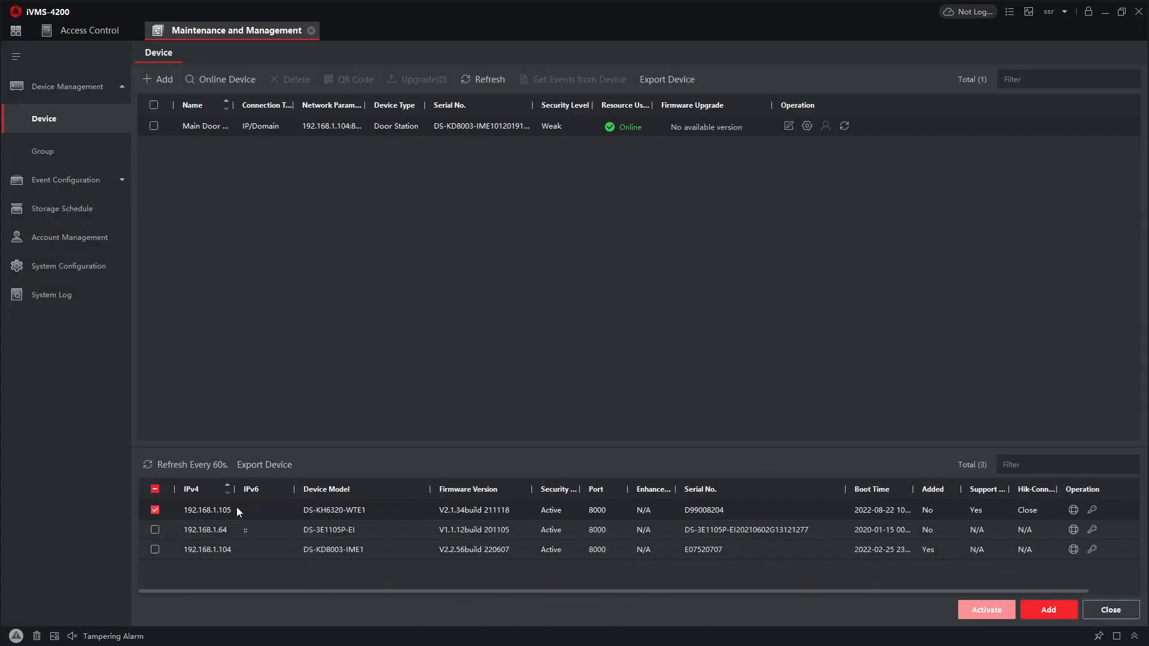
left_click(204, 468)
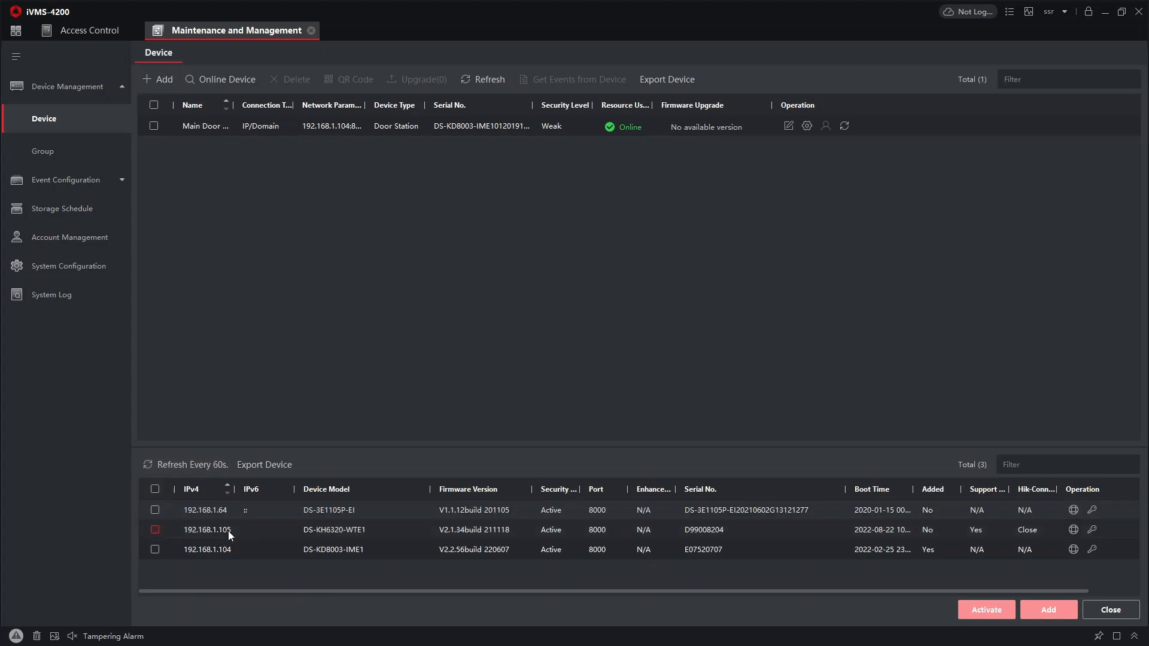
left_click(155, 530)
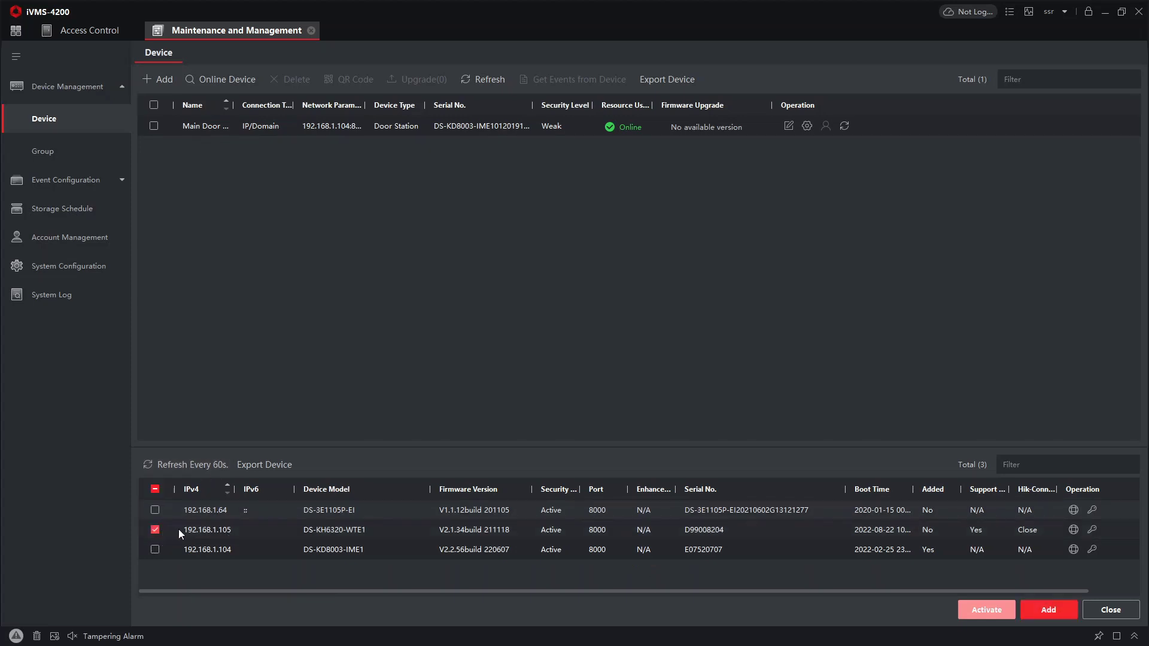
left_click(1050, 610)
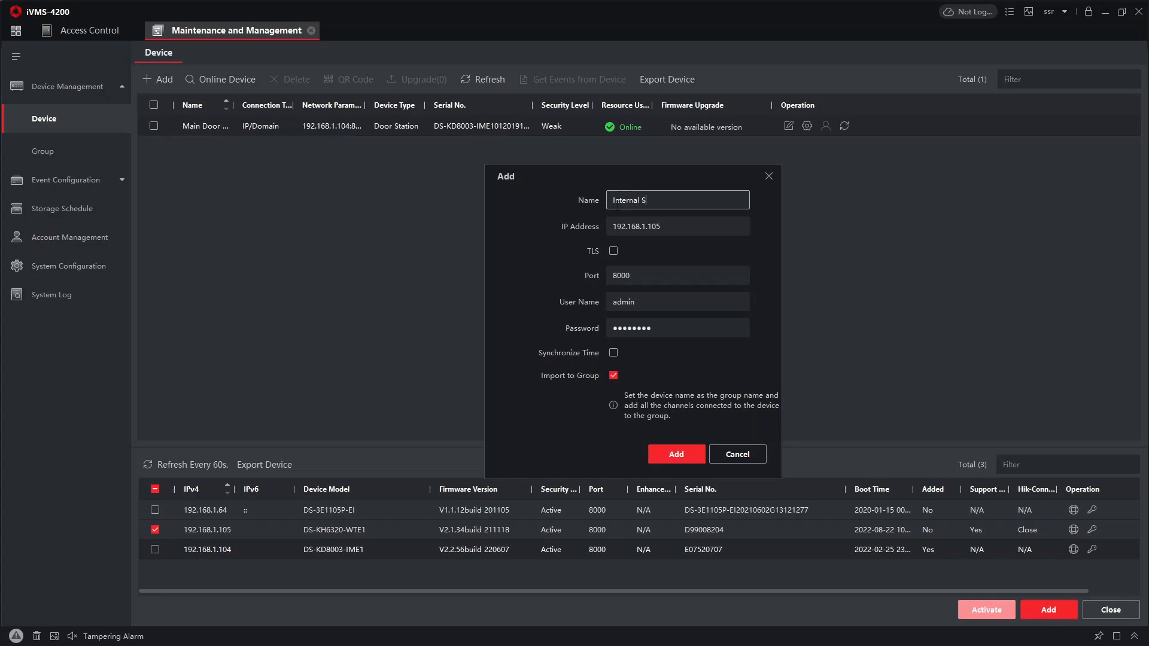
left_click(677, 454)
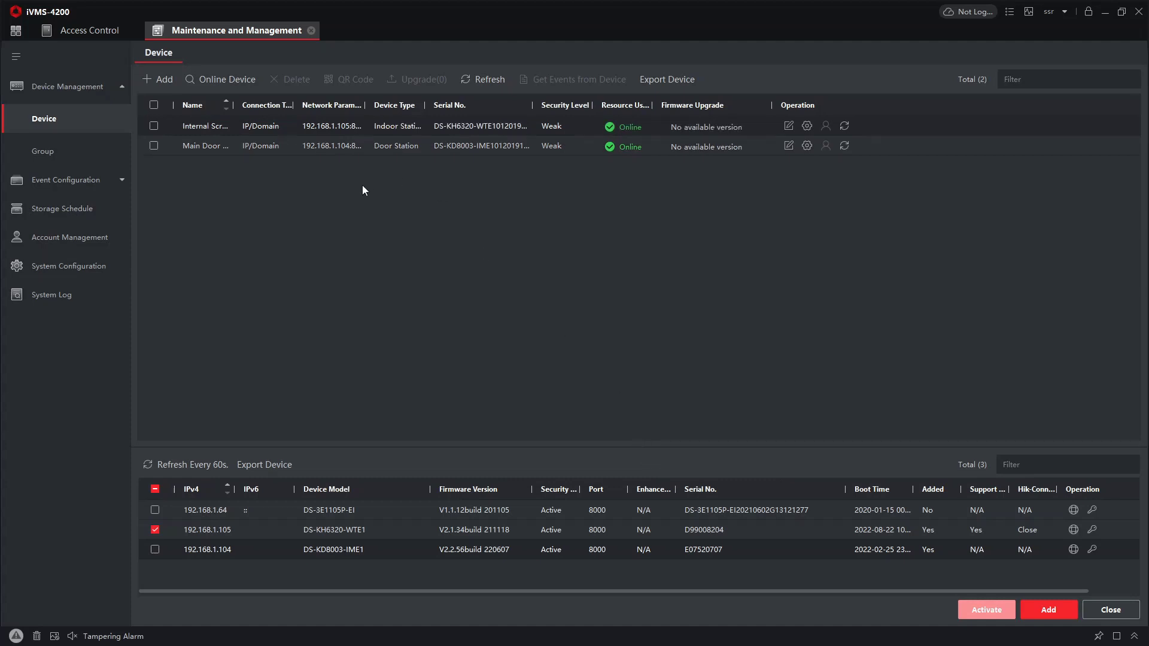
Start a new linked device for the door station, entering the indoor station and registration passwords.
left_click(806, 146)
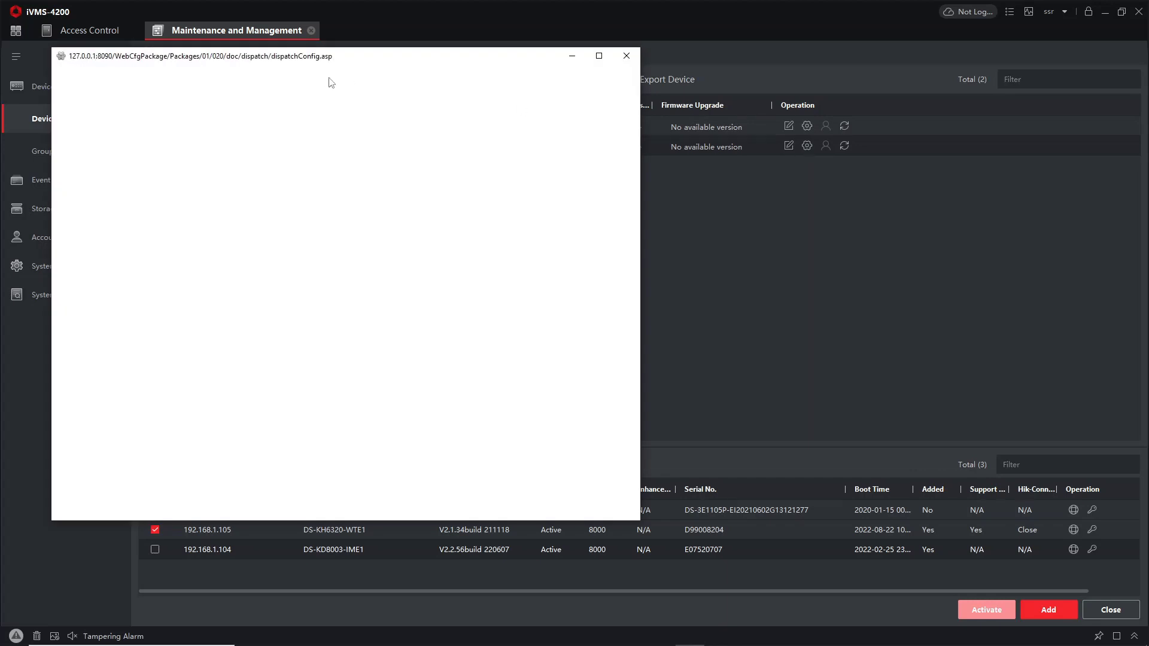
left_click_drag(328, 57, 542, 90)
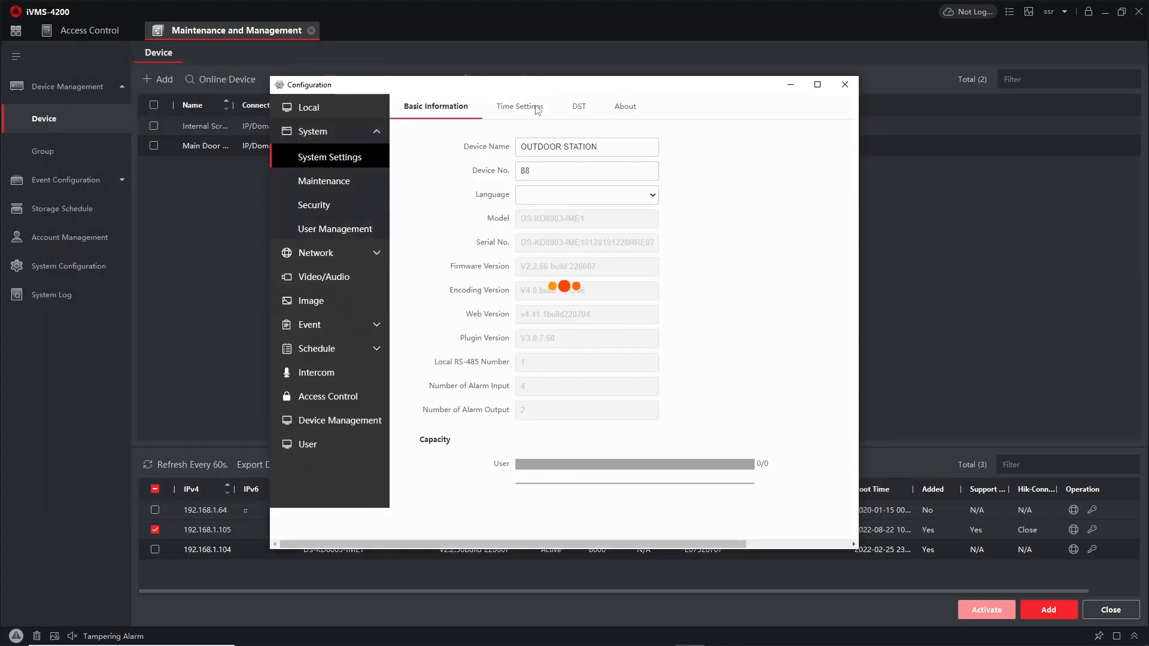
left_click(341, 420)
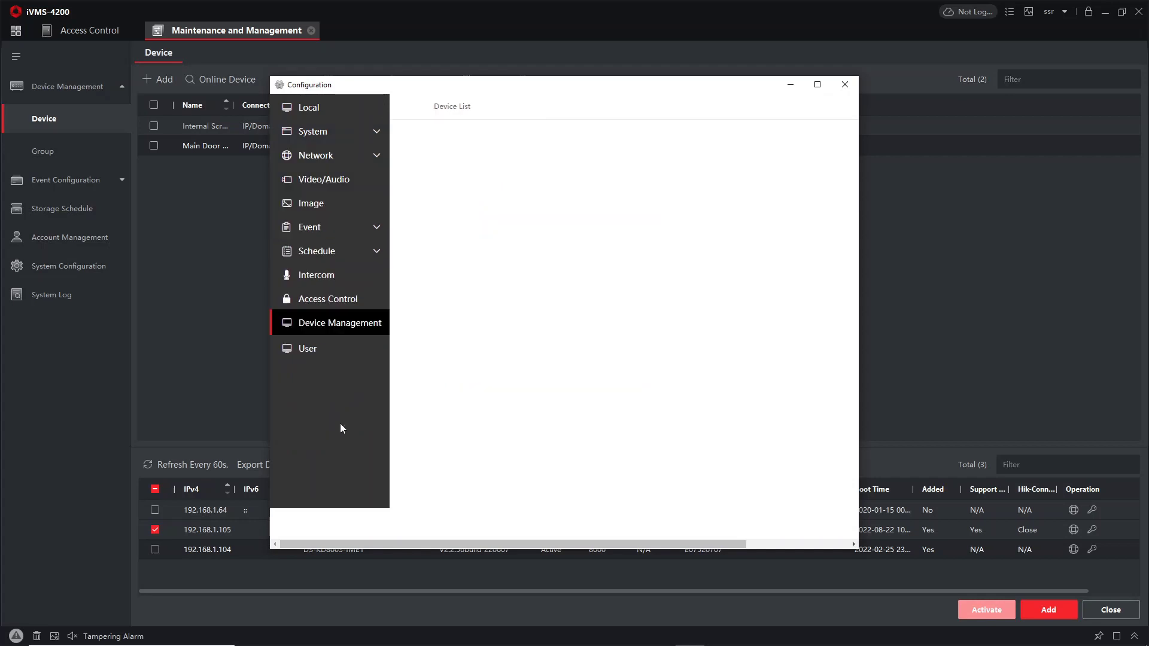
left_click(434, 140)
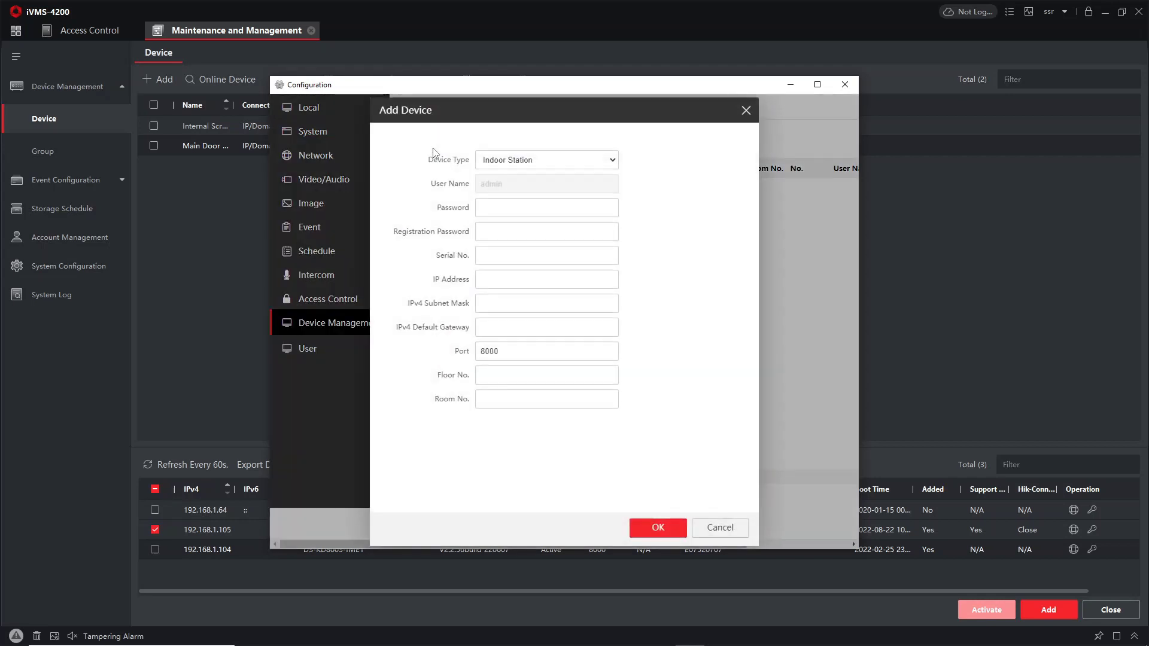
left_click(491, 207)
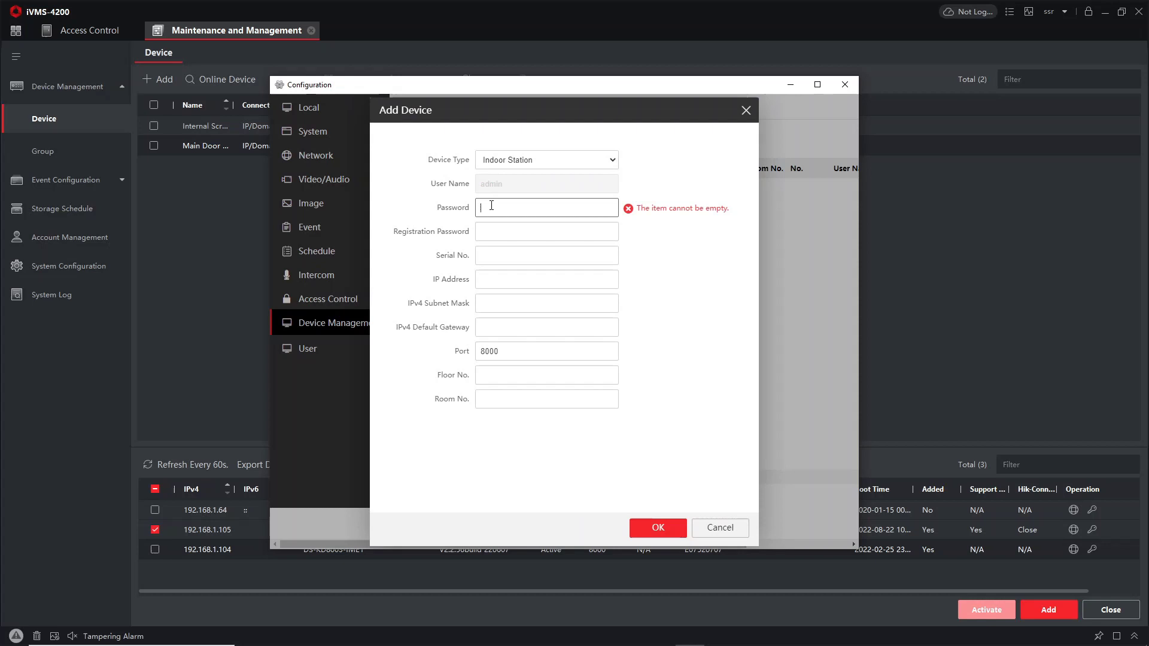
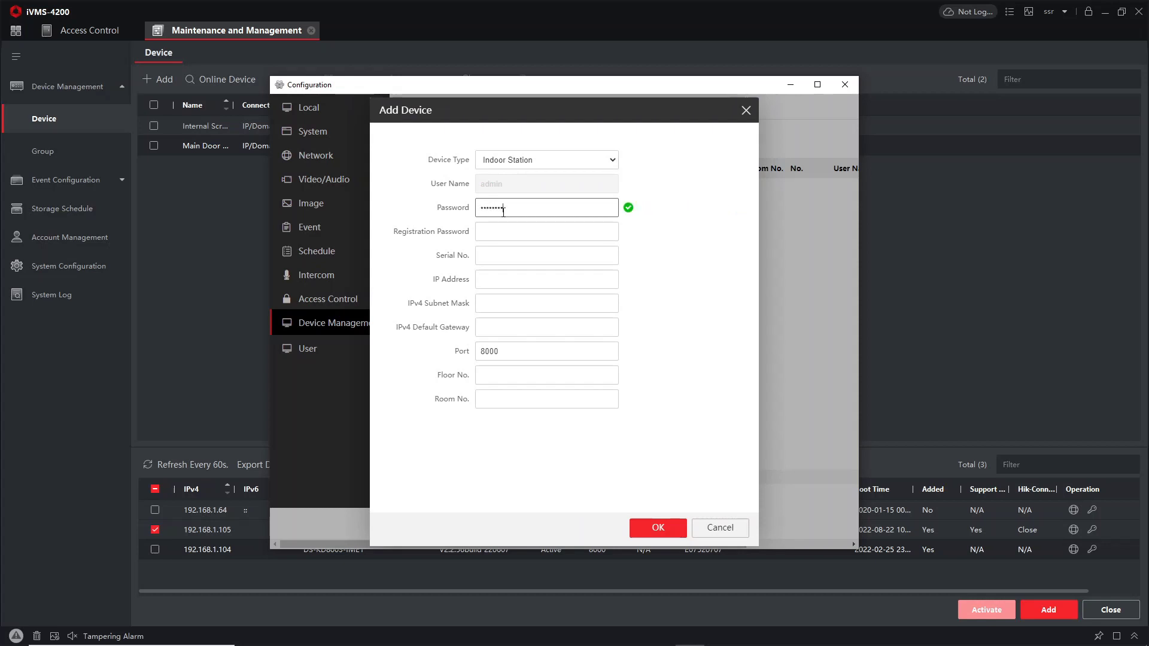
left_click(524, 232)
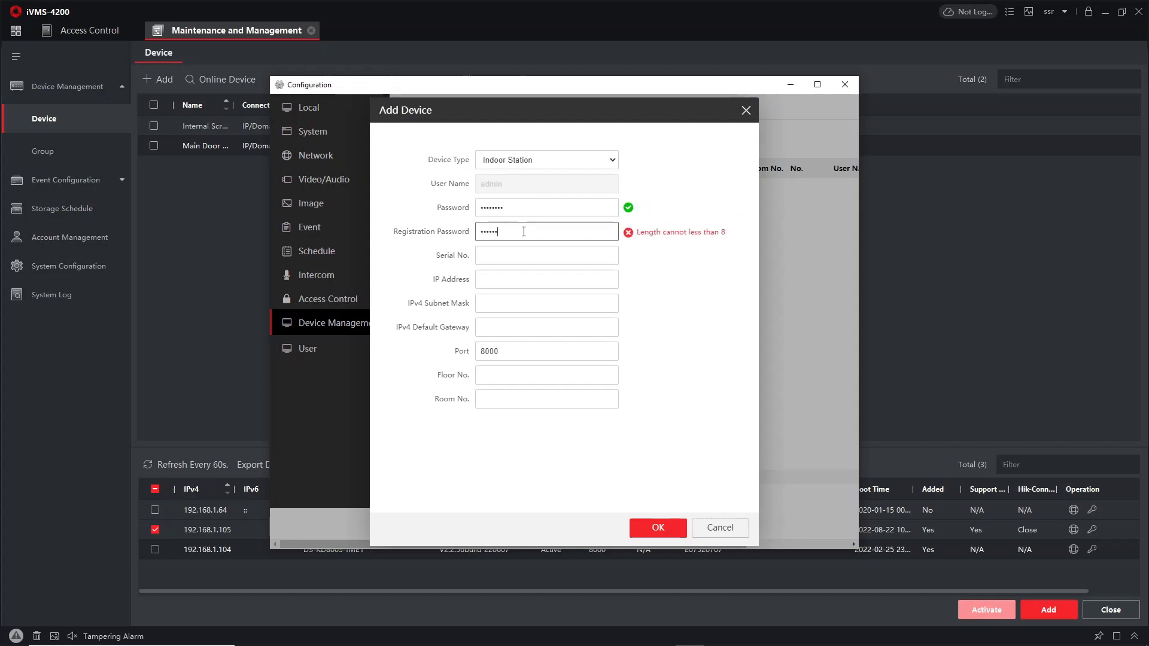
left_click(519, 256)
key("super")
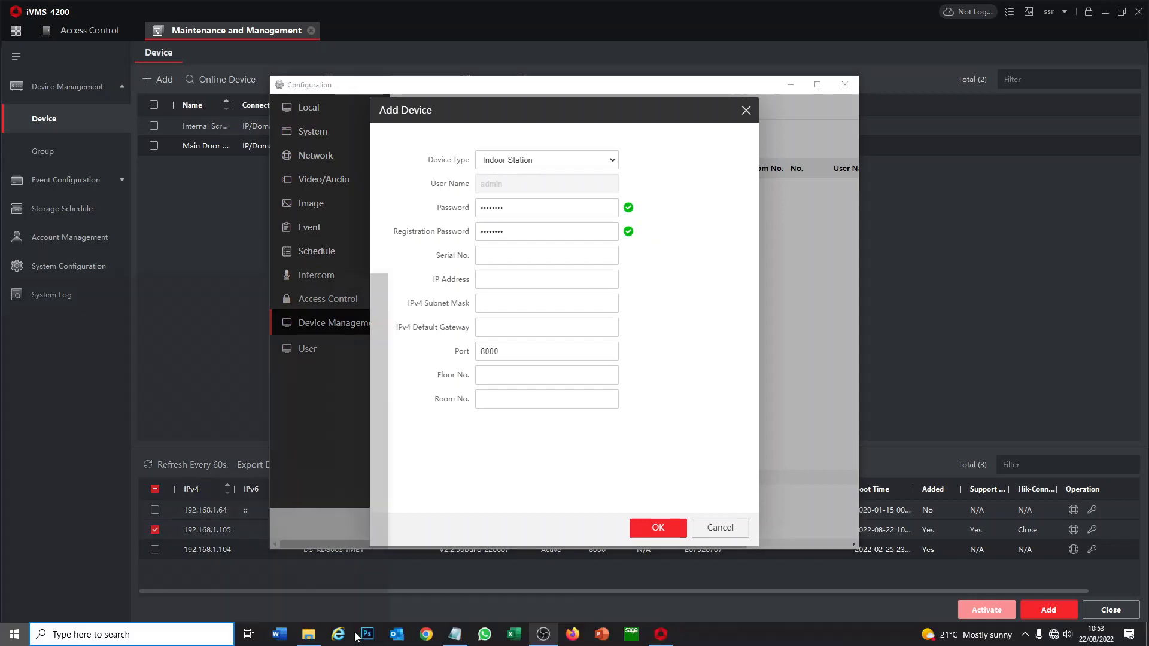
left_click(455, 636)
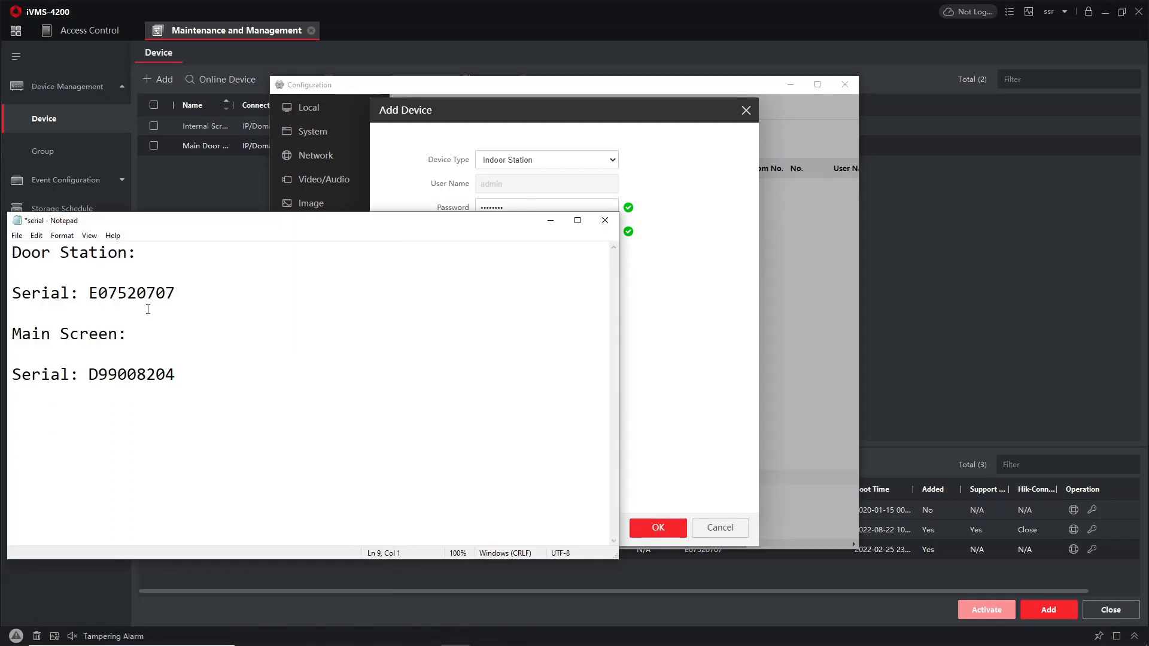
double_click(133, 375)
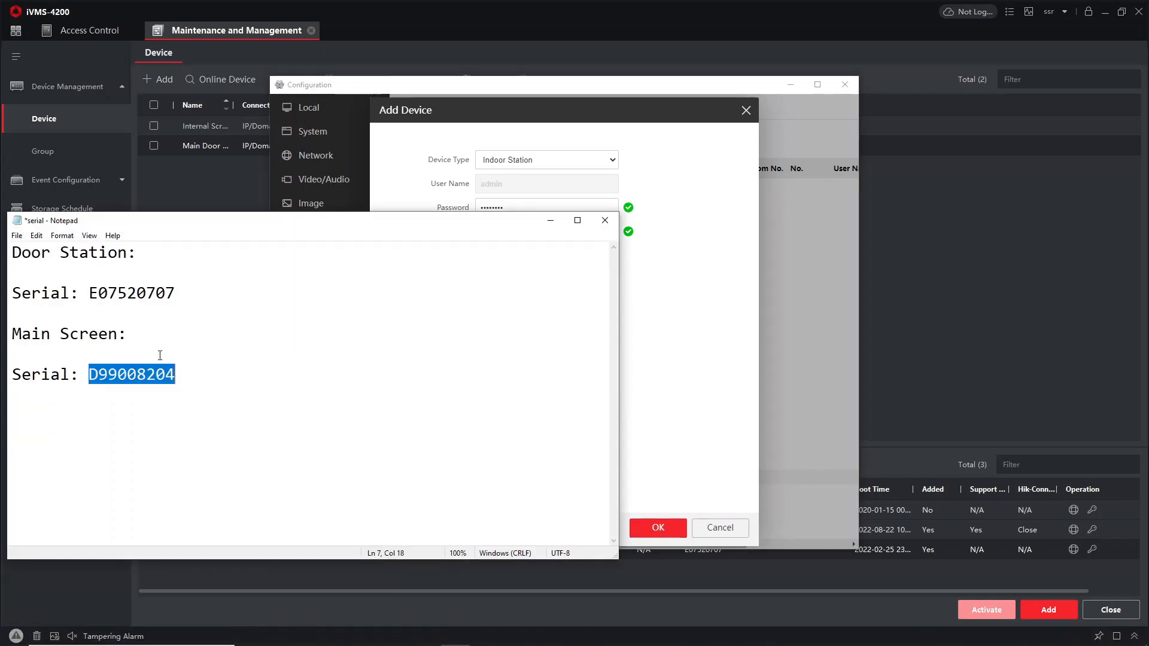
key("ctrl+c")
left_click(575, 114)
left_click(516, 258)
key("ctrl+v")
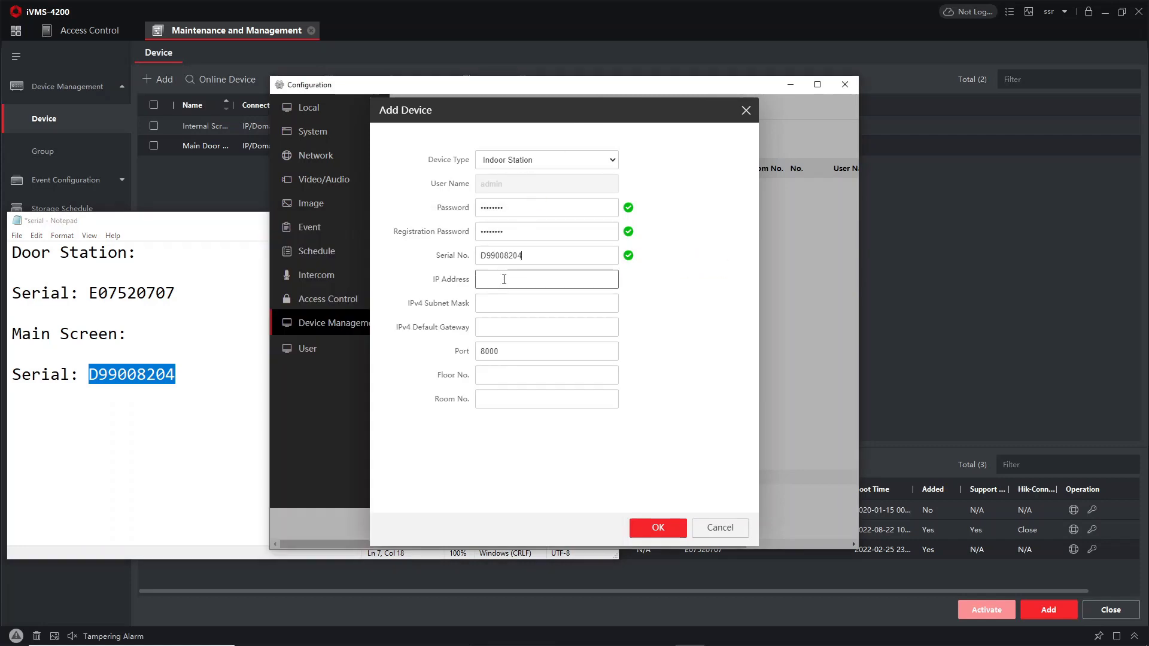
Enter IP 192.168.1.105 and the subnet mask, reusing the address as default gateway.
left_click_drag(429, 94, 541, 99)
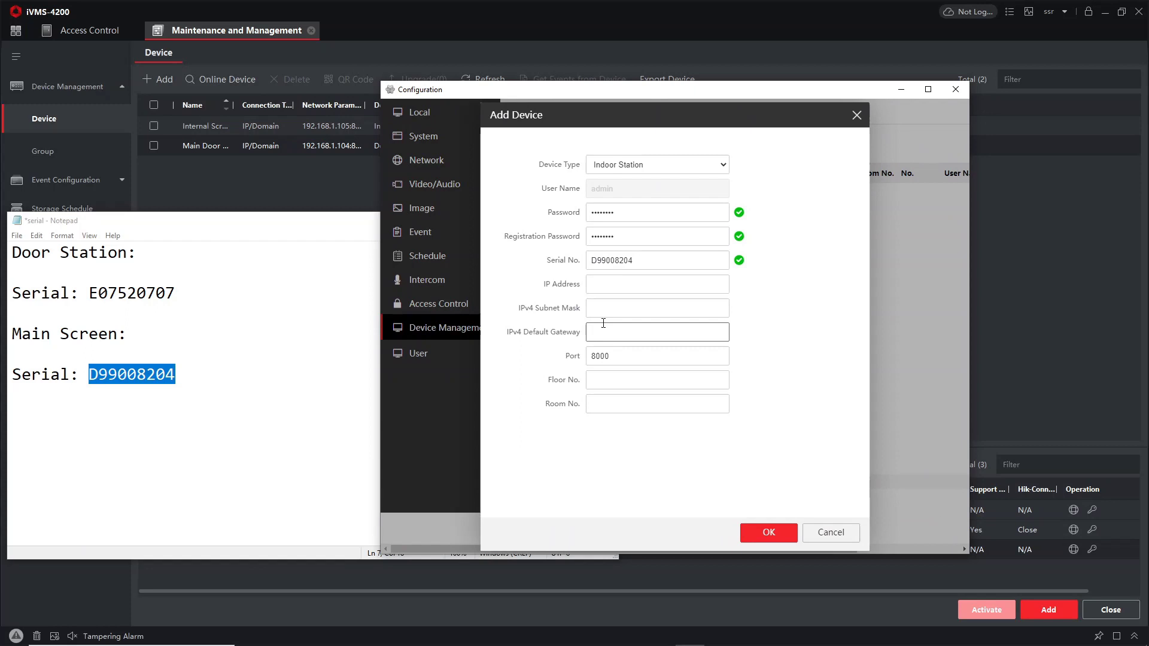
left_click(607, 286)
type("192.168")
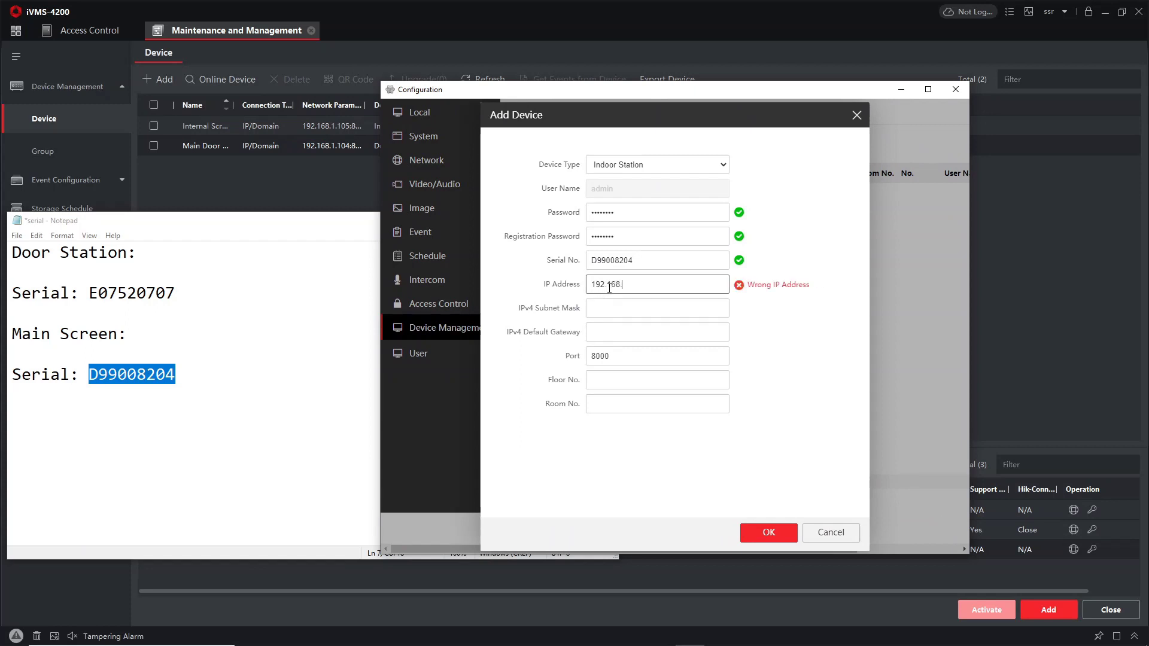
type("1.105")
left_click(608, 307)
type("255")
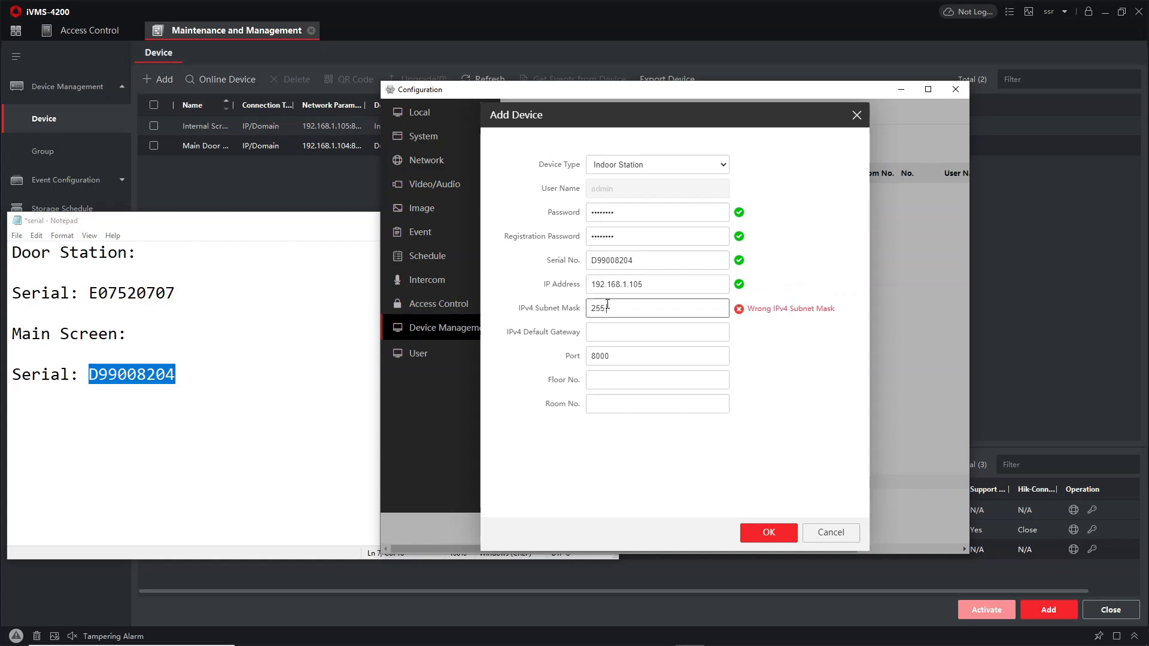
type(".255.")
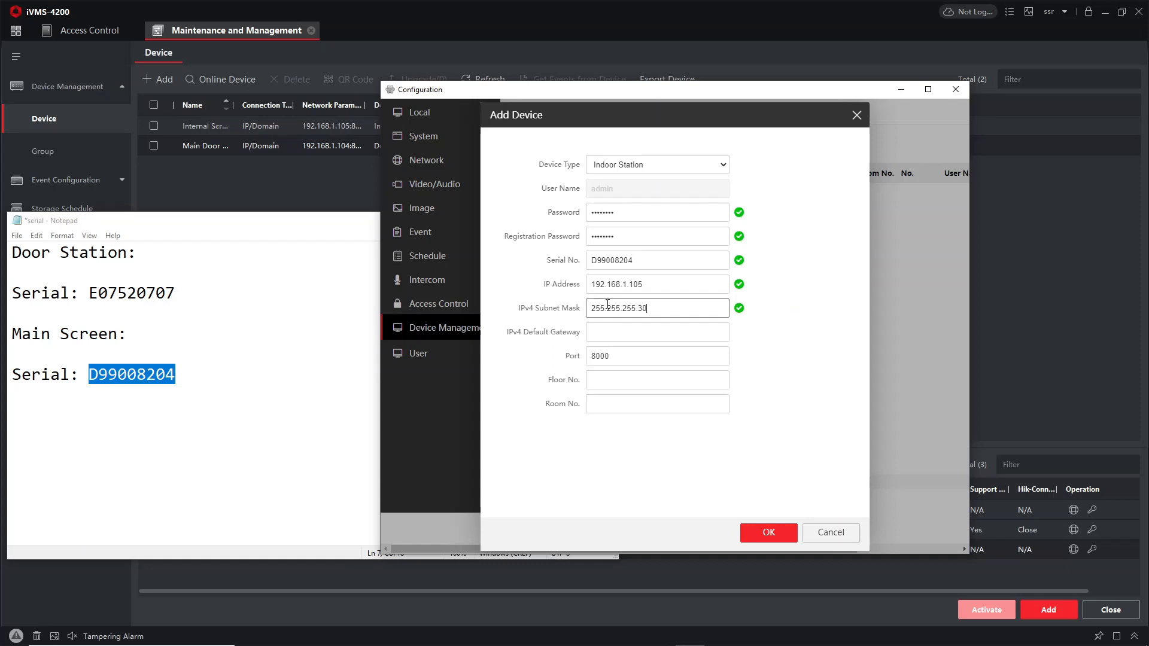
type("0")
left_click(619, 284)
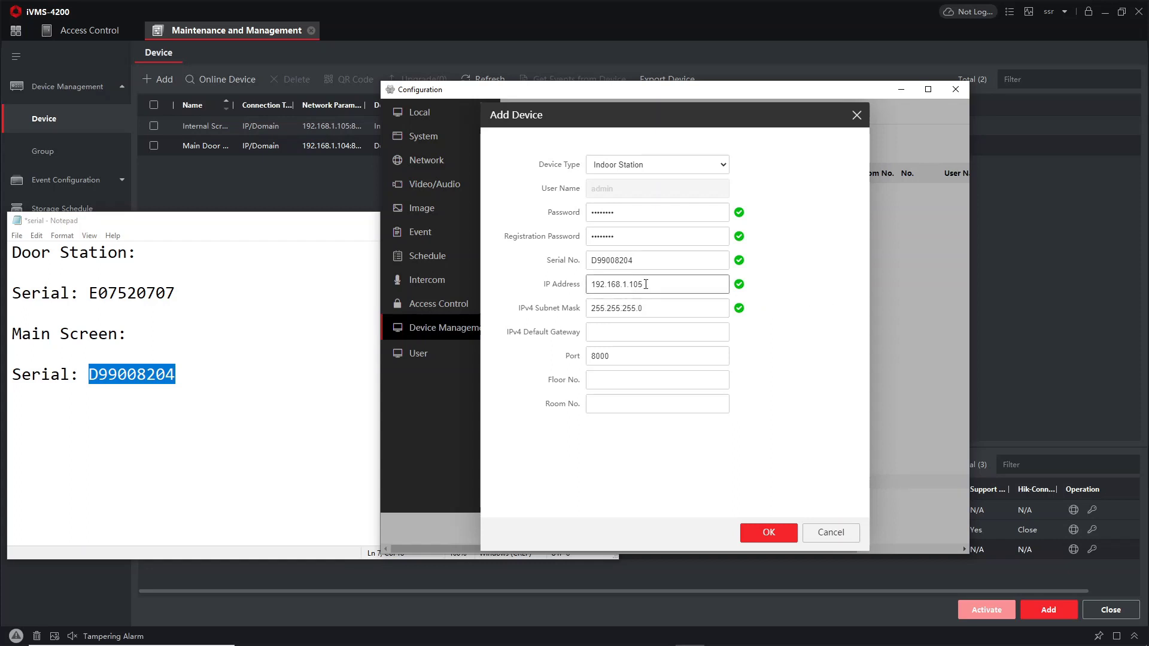
double_click(619, 284)
left_click(608, 332)
key("ctrl+v")
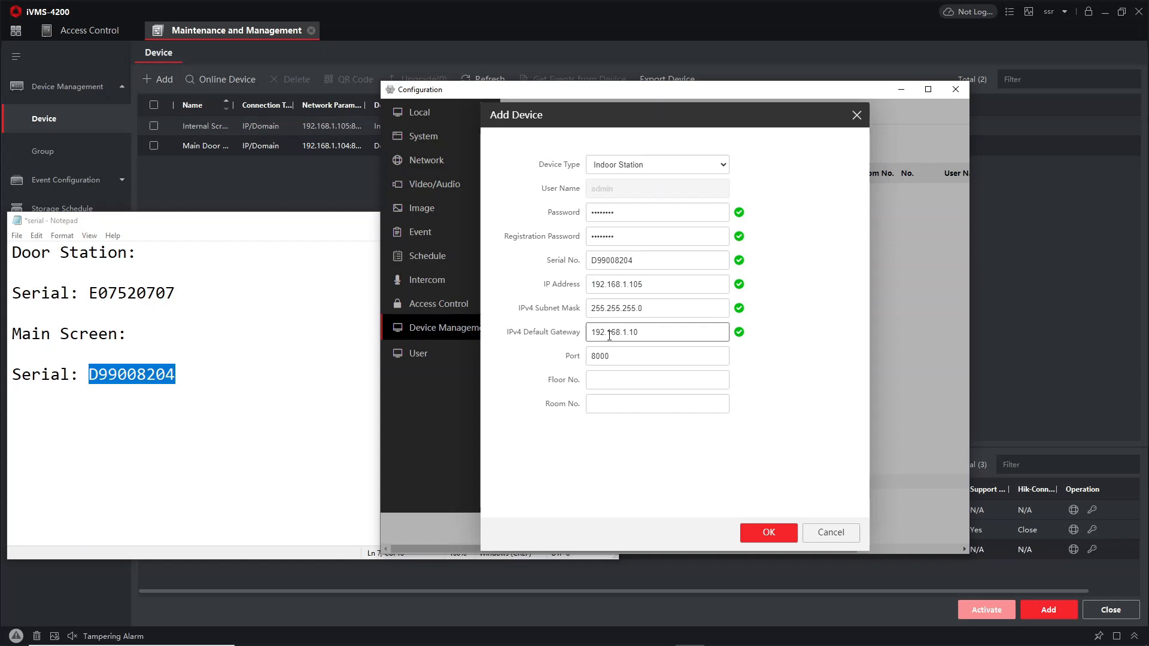
Register the indoor station as floor 1, room 1 and close the configuration window.
left_click(629, 380)
type("1")
left_click(629, 404)
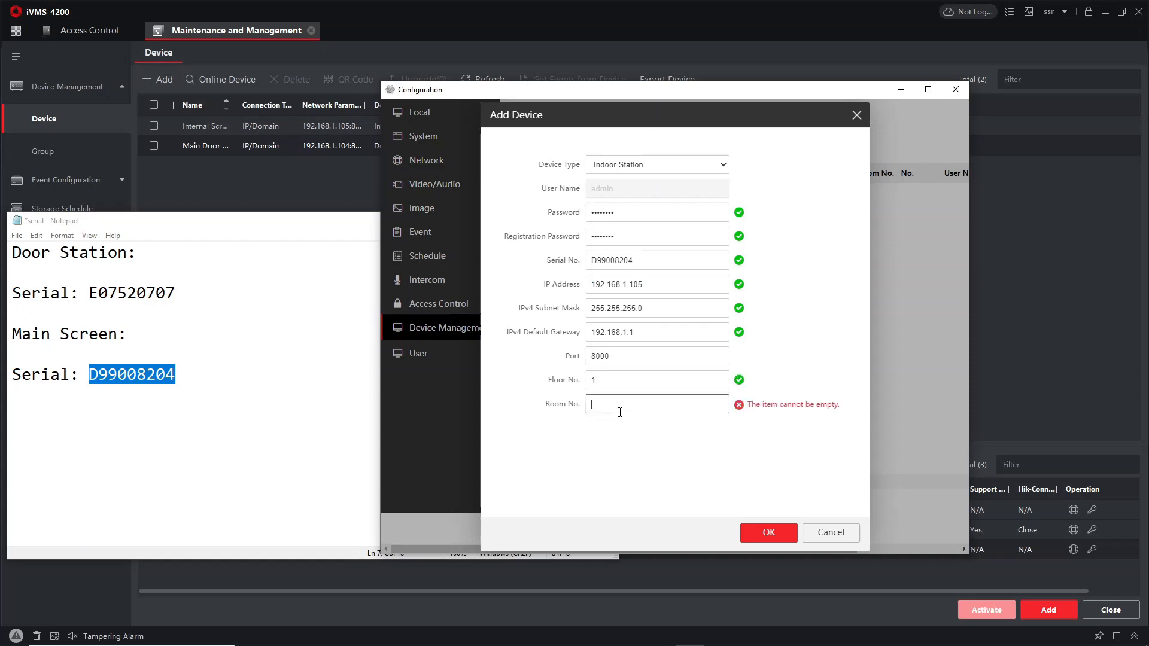
type("1")
left_click(768, 533)
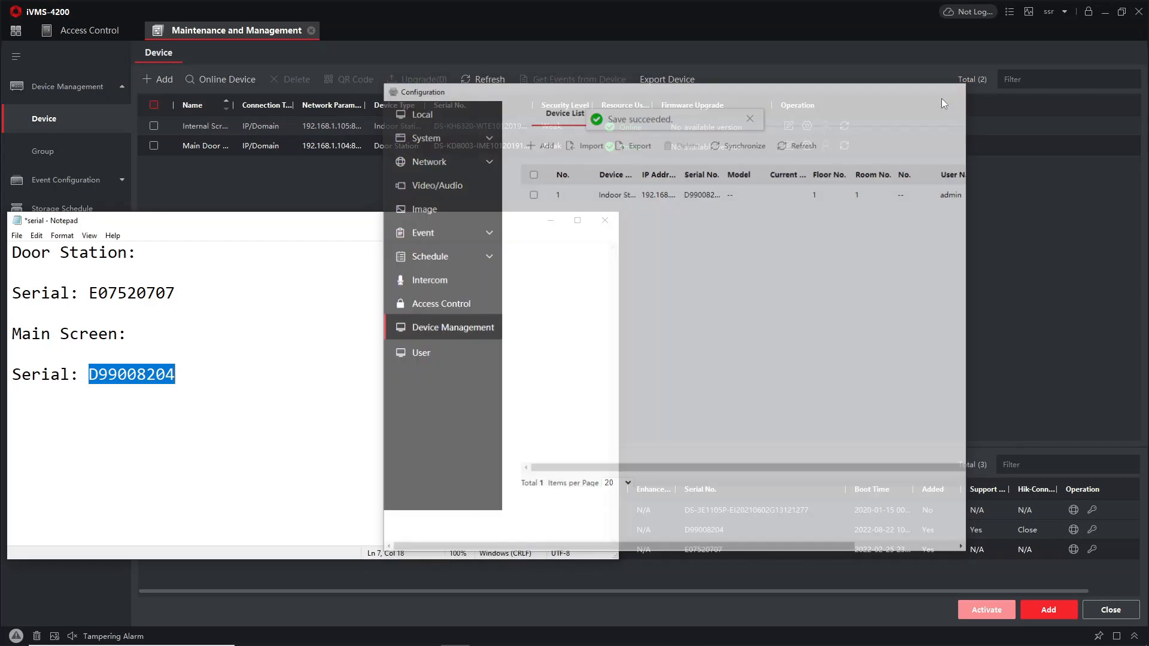
left_click(956, 90)
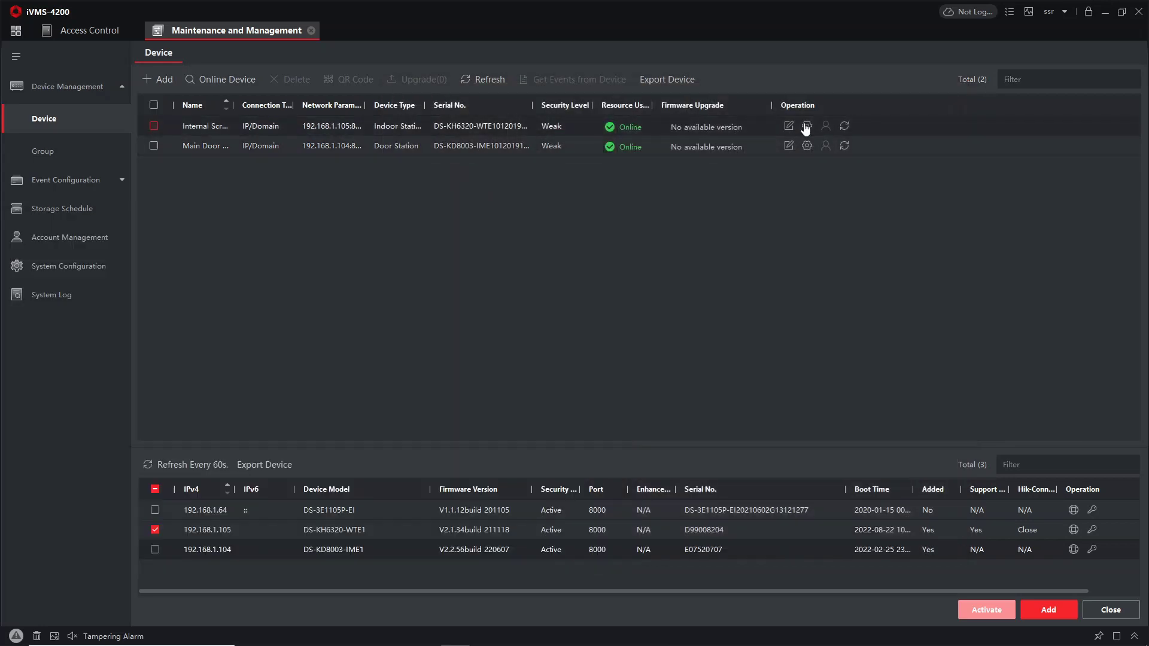
Open the indoor screen's remote configuration and select door station serial E07520707 in the notes.
left_click(807, 127)
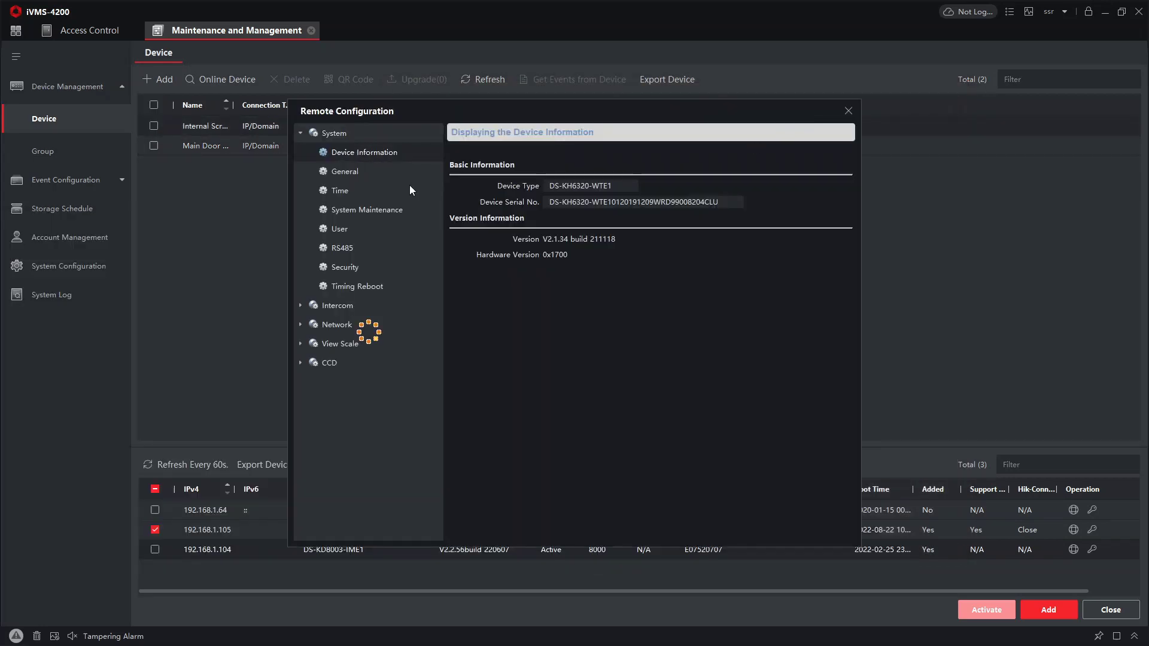
key("super")
left_click(456, 635)
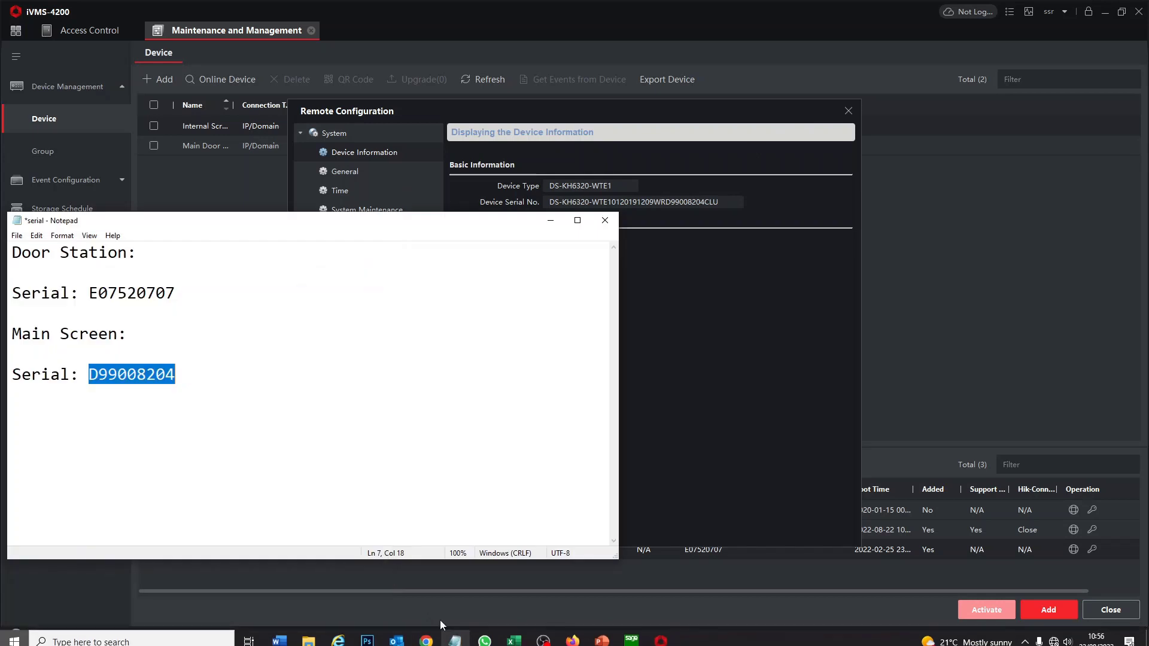
double_click(127, 294)
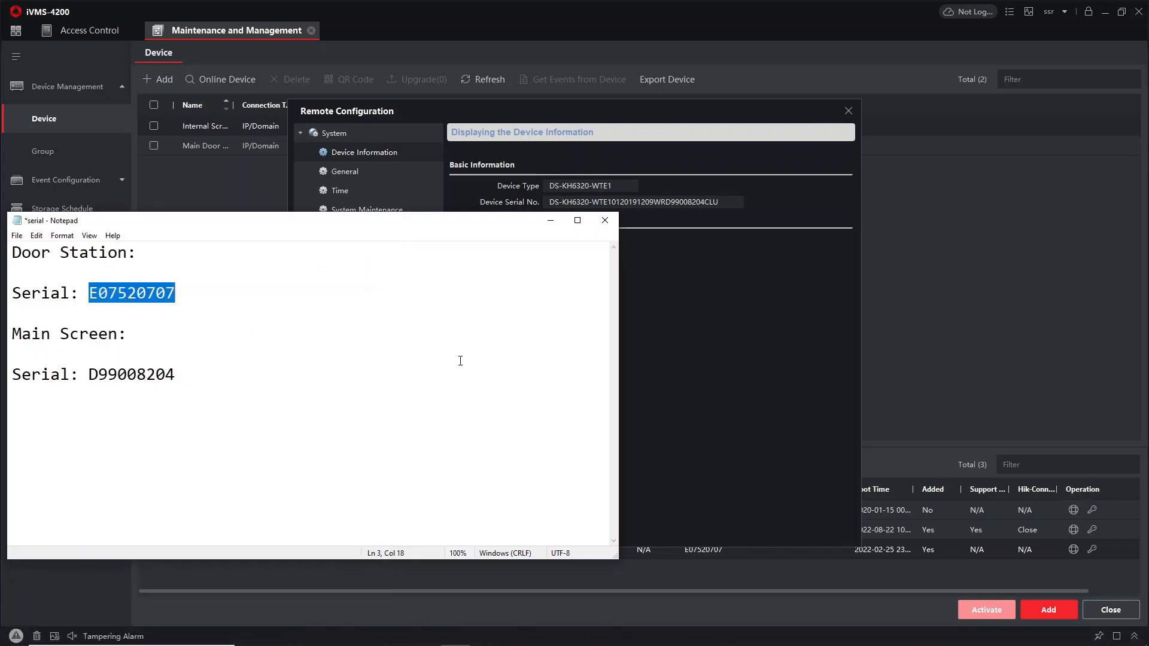
Enter the registration password under Network > Group Network Settings and save.
left_click(775, 321)
left_click(377, 306)
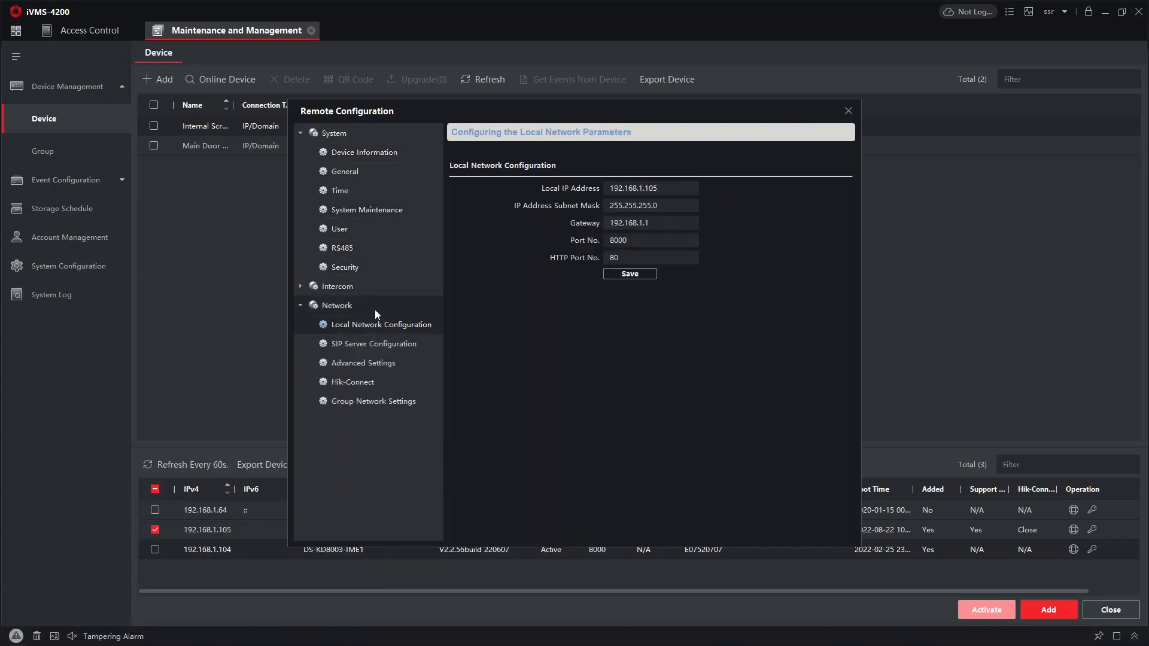
left_click(380, 404)
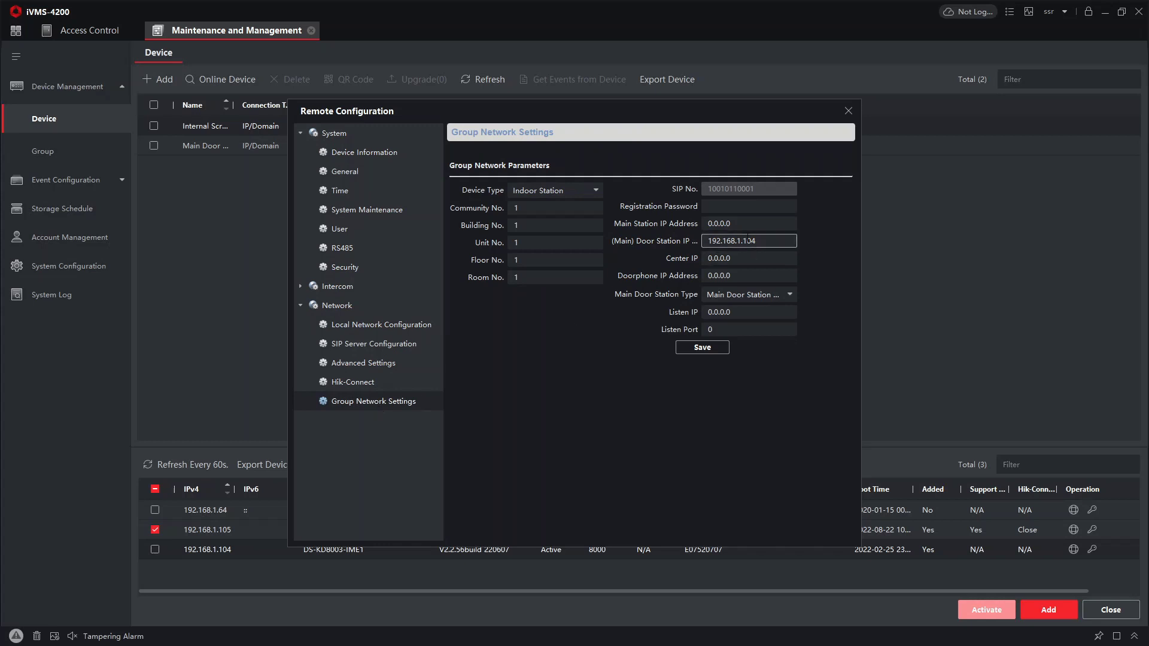
left_click(629, 145)
left_click_drag(587, 106, 481, 167)
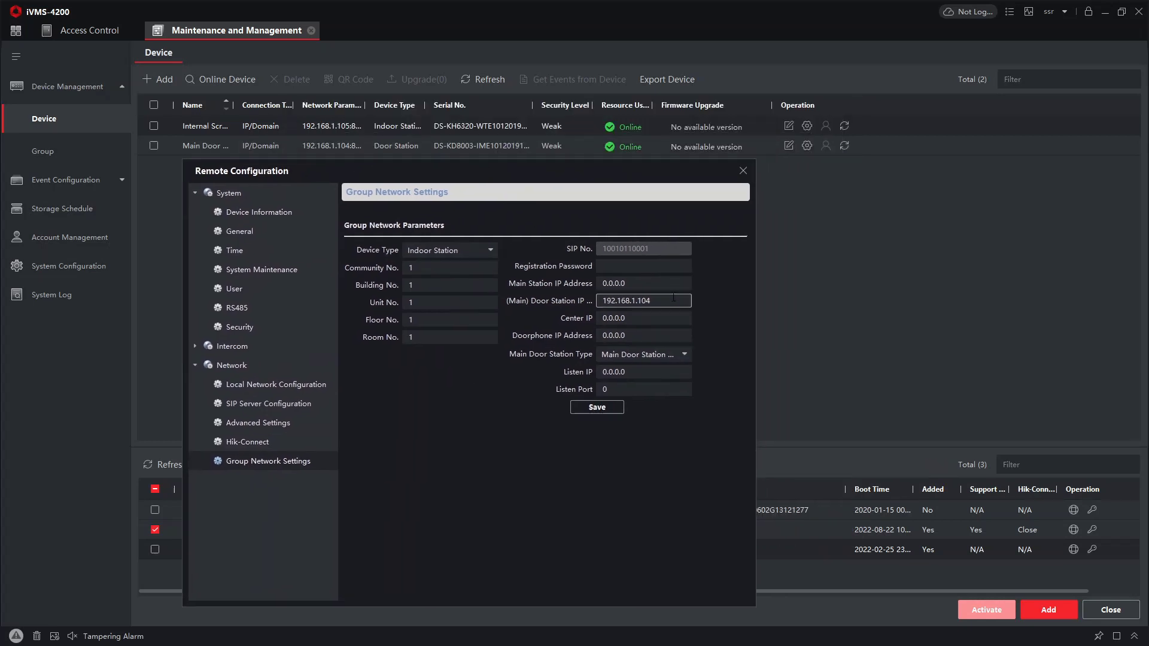
left_click(631, 268)
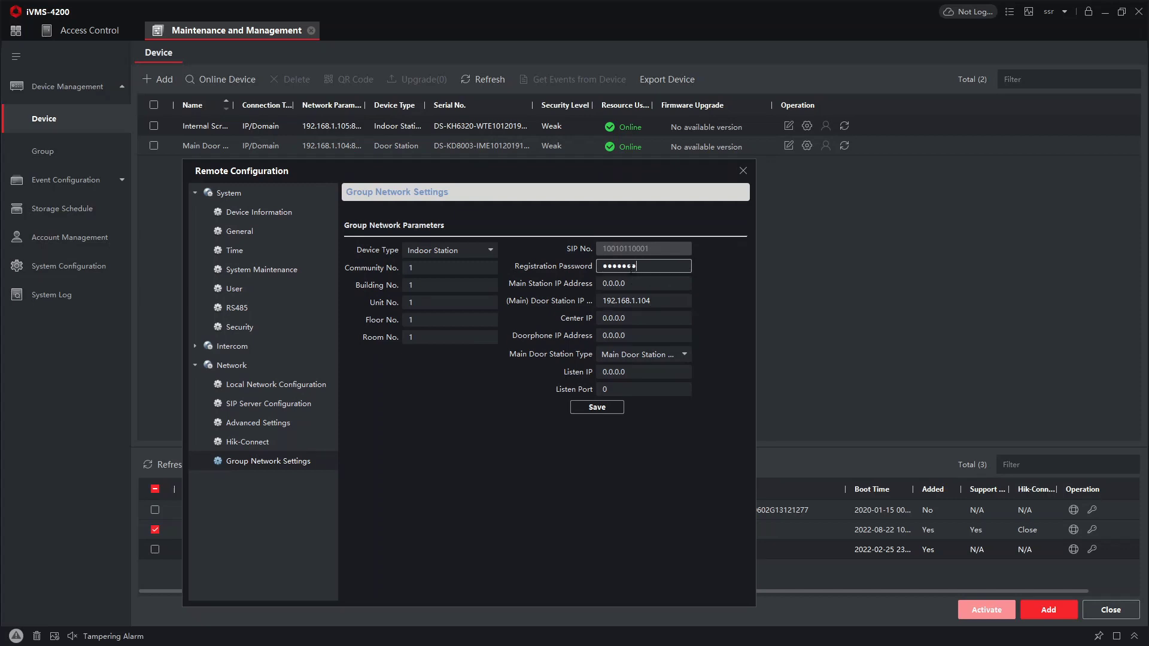
left_click(597, 408)
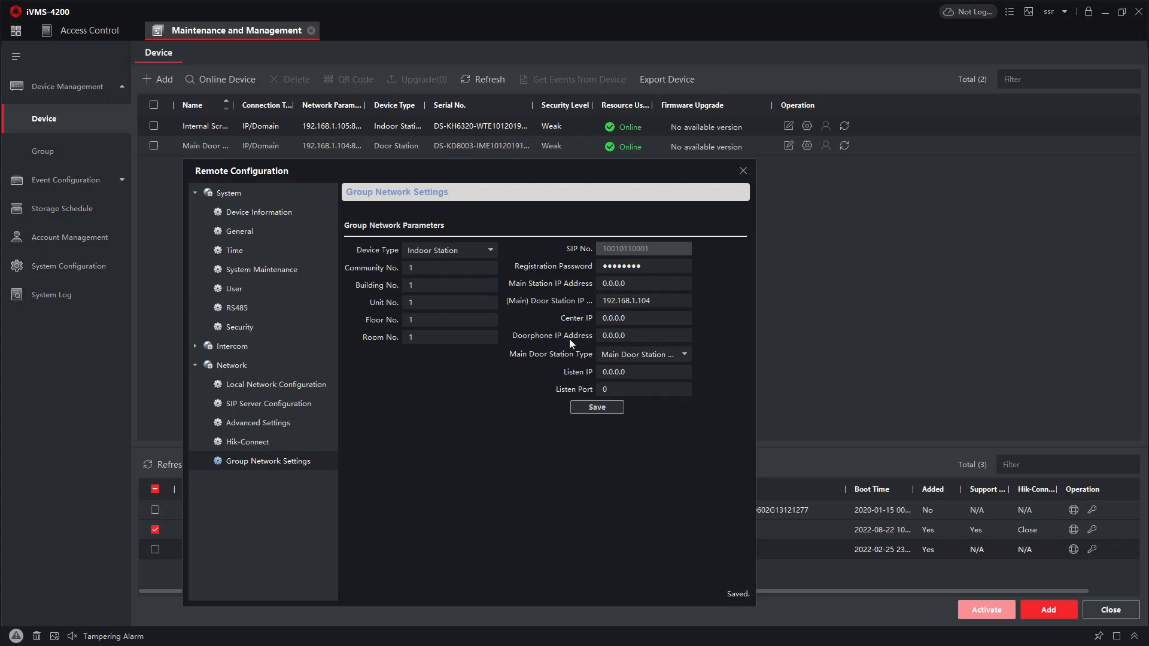
Close the indoor screen's configuration and review the door station's linked device list.
left_click(745, 171)
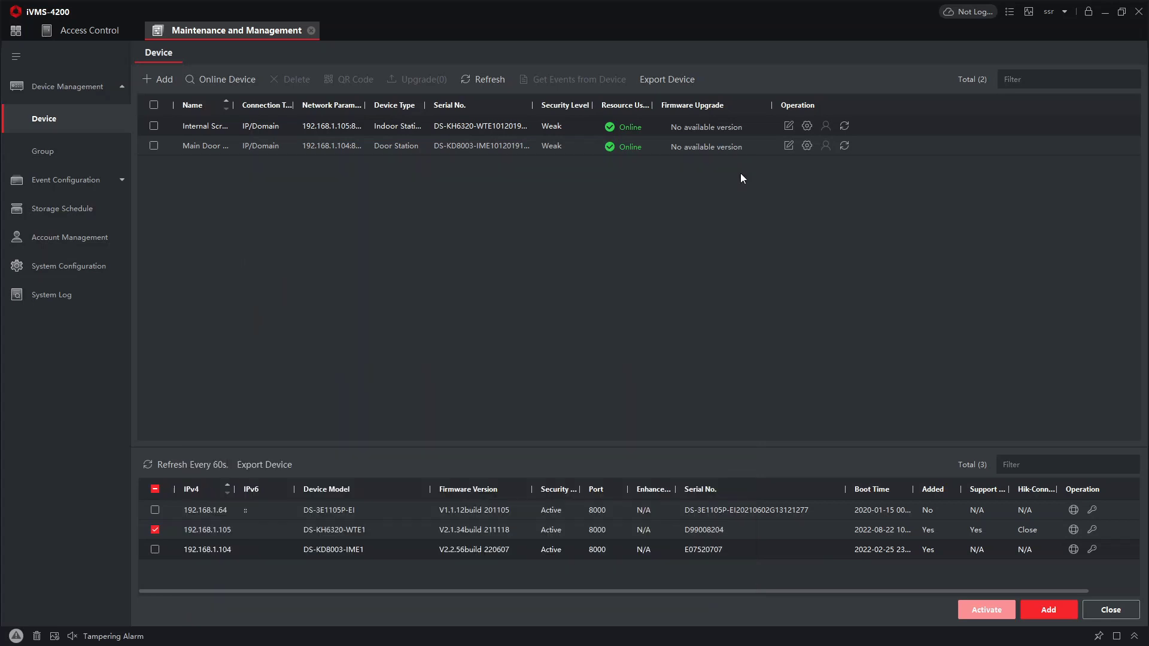
left_click(807, 147)
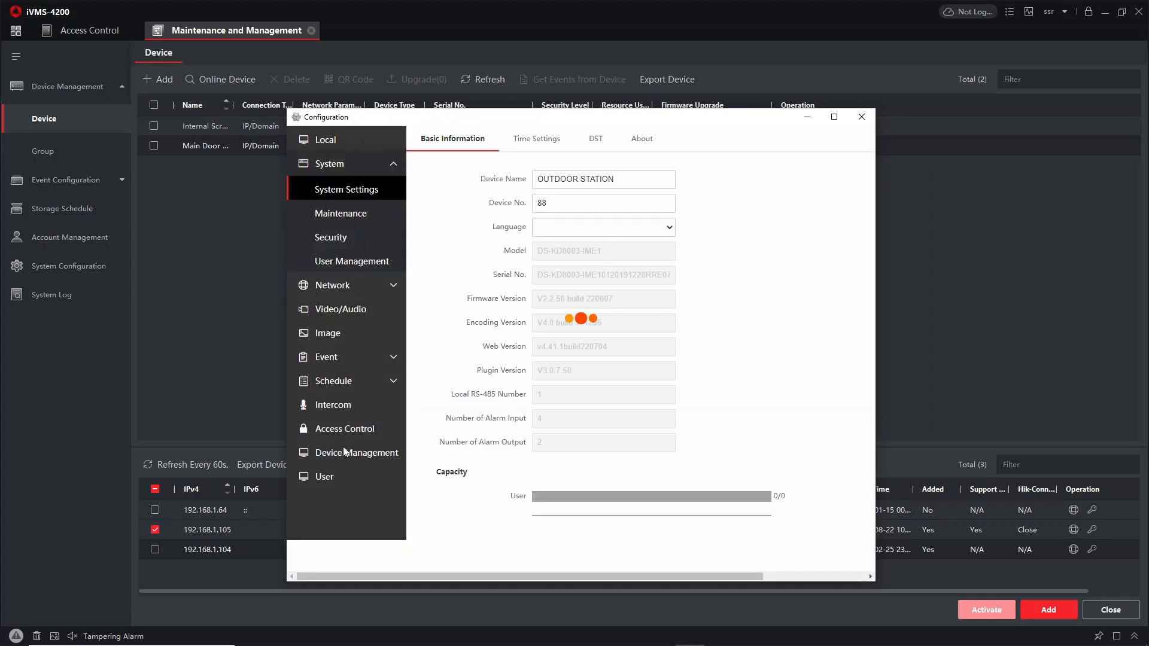
left_click(344, 453)
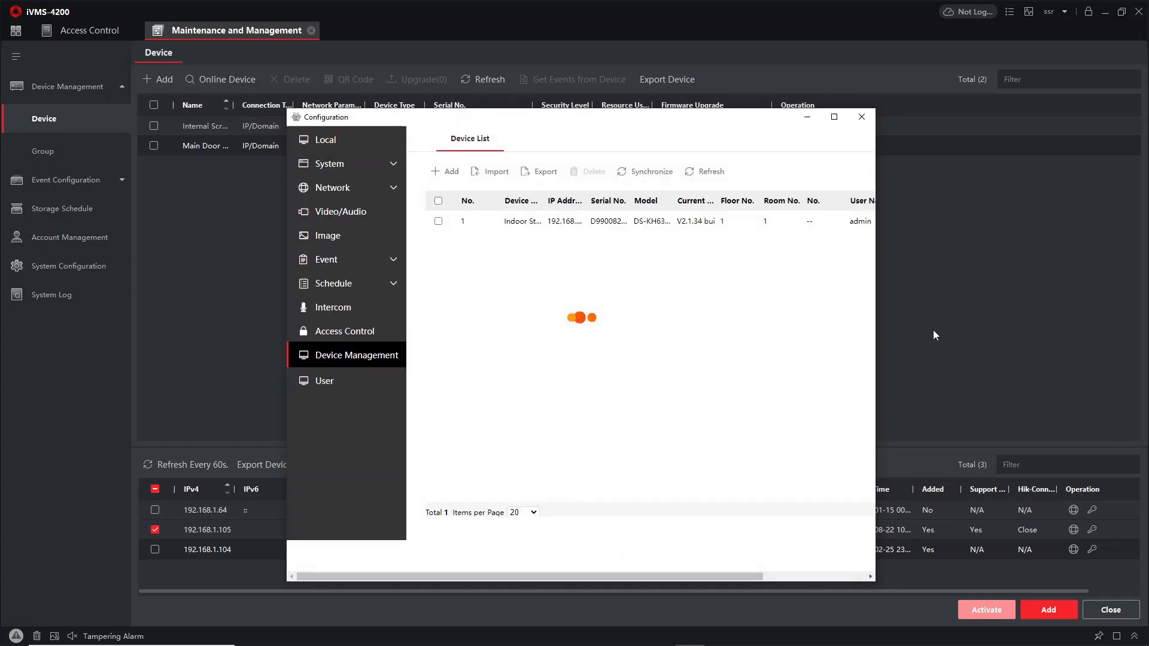
left_click_drag(875, 296, 1026, 288)
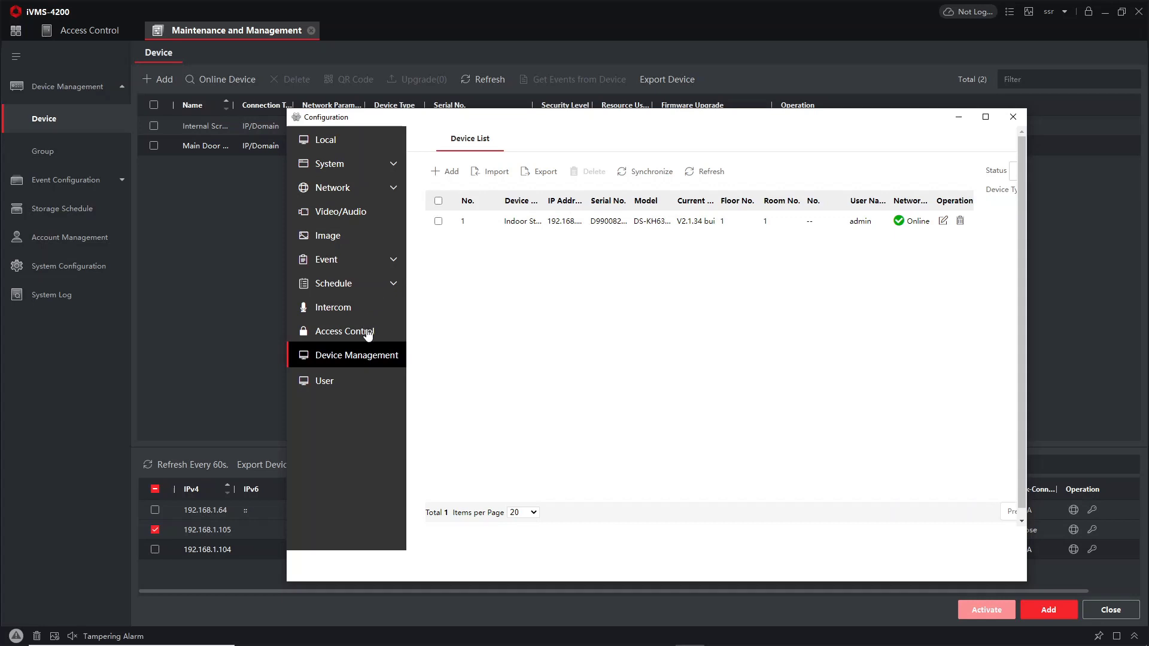
left_click(367, 310)
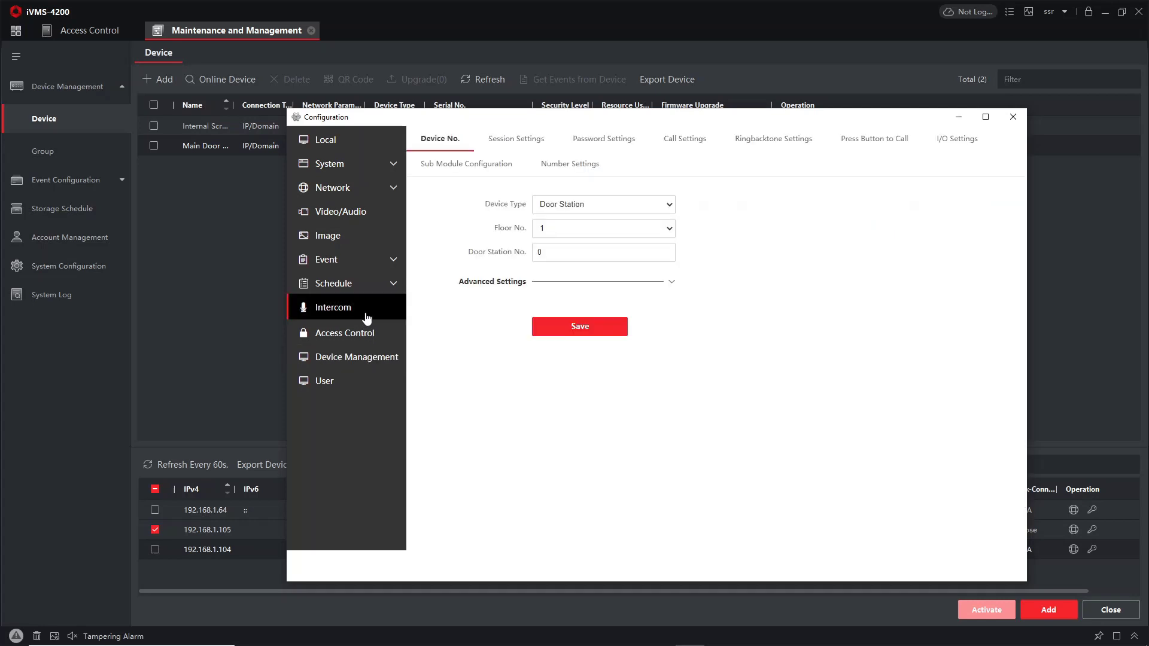
left_click(516, 138)
left_click(602, 139)
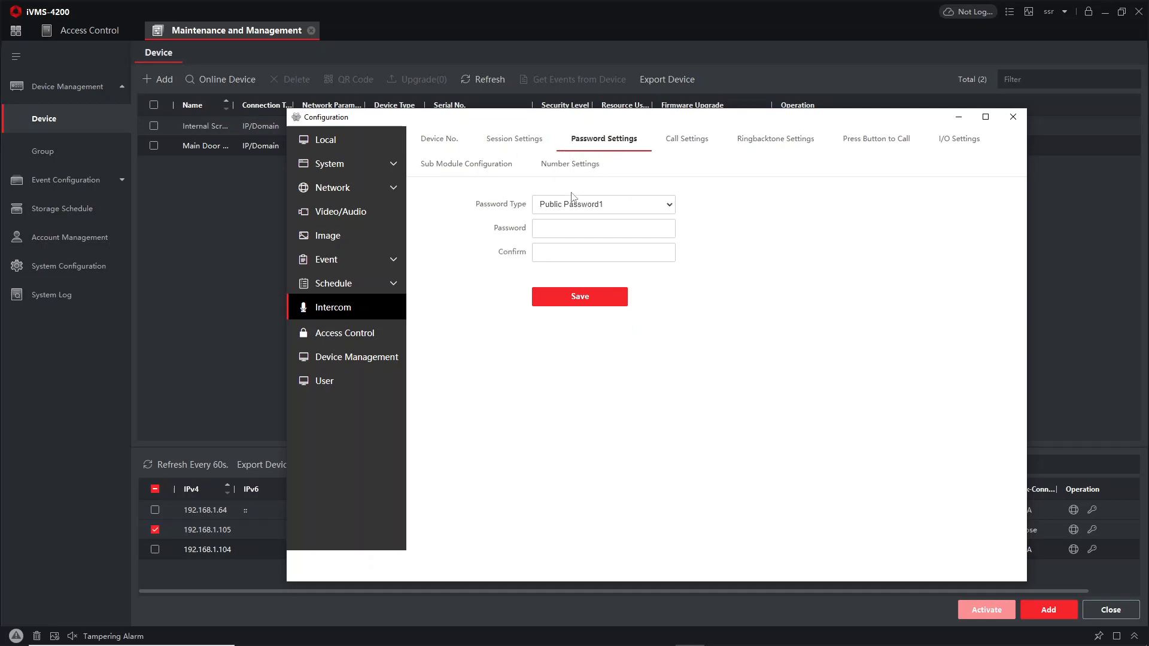
left_click(570, 226)
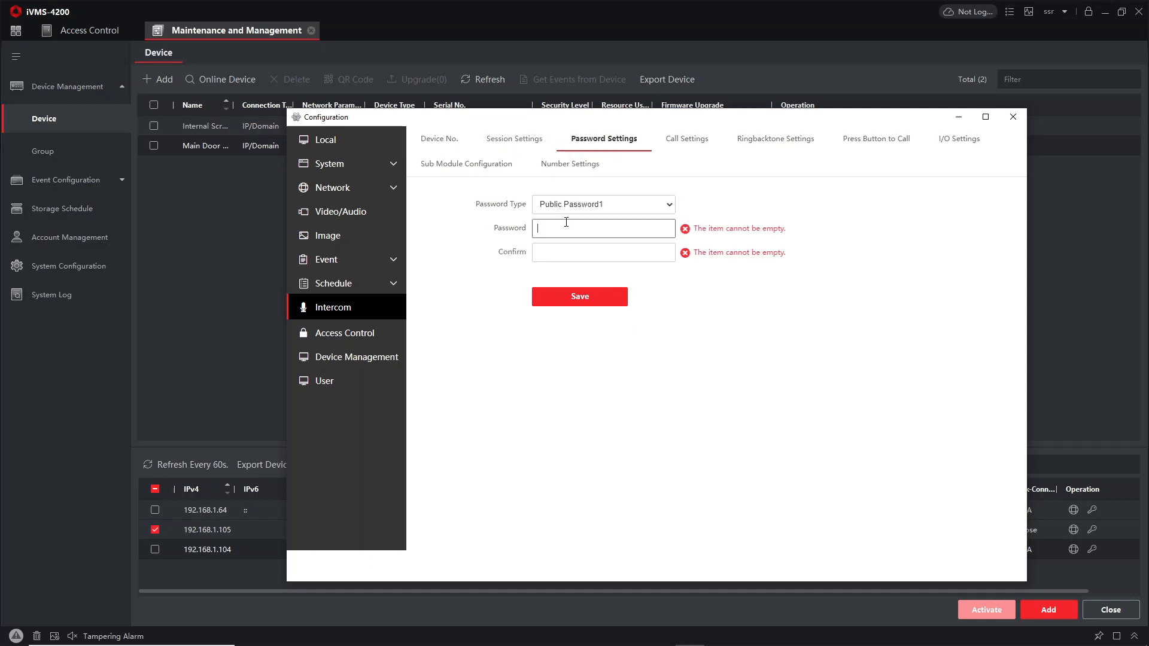
type("1")
key("BackSpace")
type("11")
left_click(631, 253)
type("1")
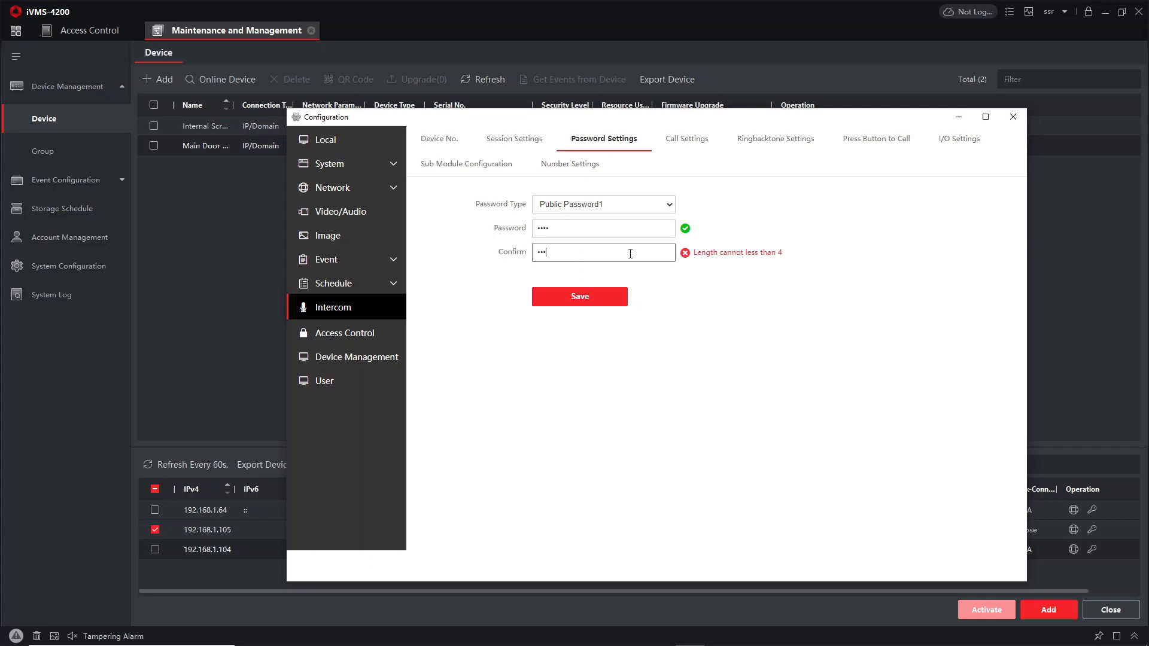
type("1")
left_click(580, 296)
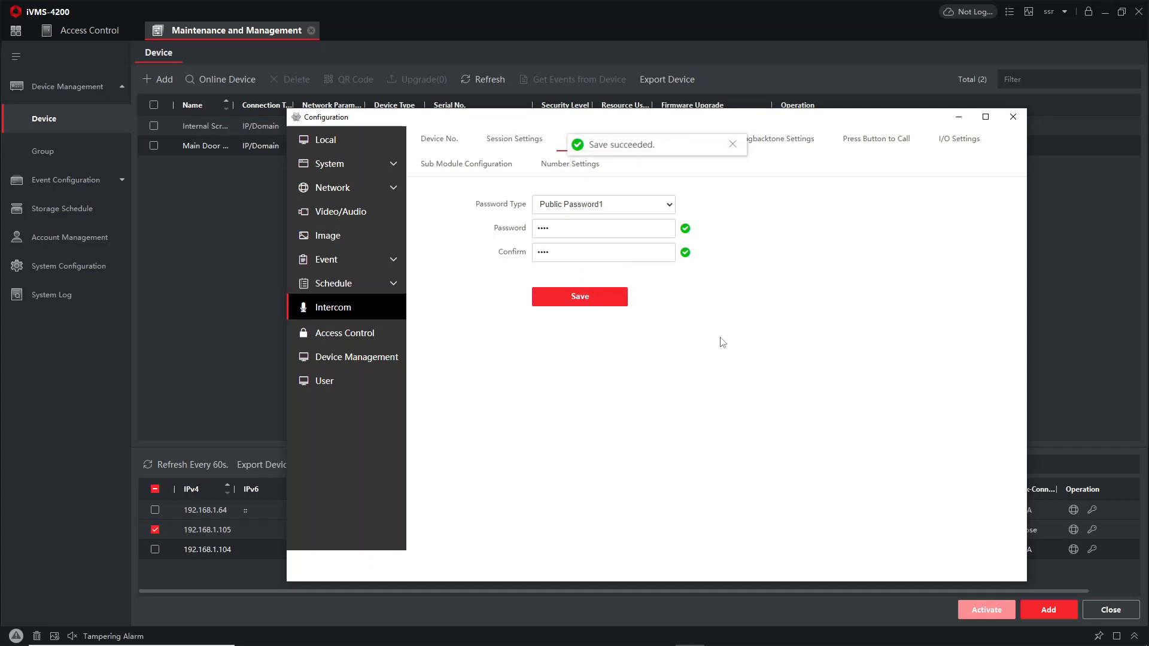